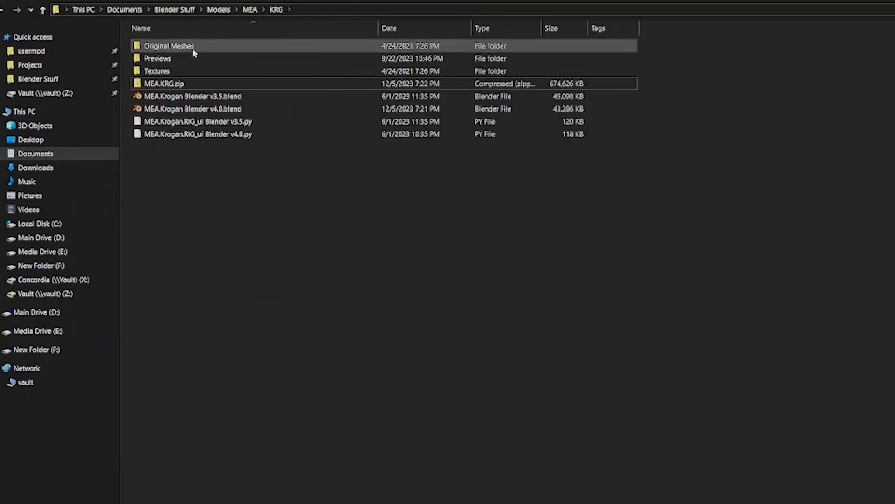
Look inside the Original Meshes and Textures folders of the KRG model directory and return to the KRG folder.
left_click(191, 49)
left_click(187, 74, "ctrl")
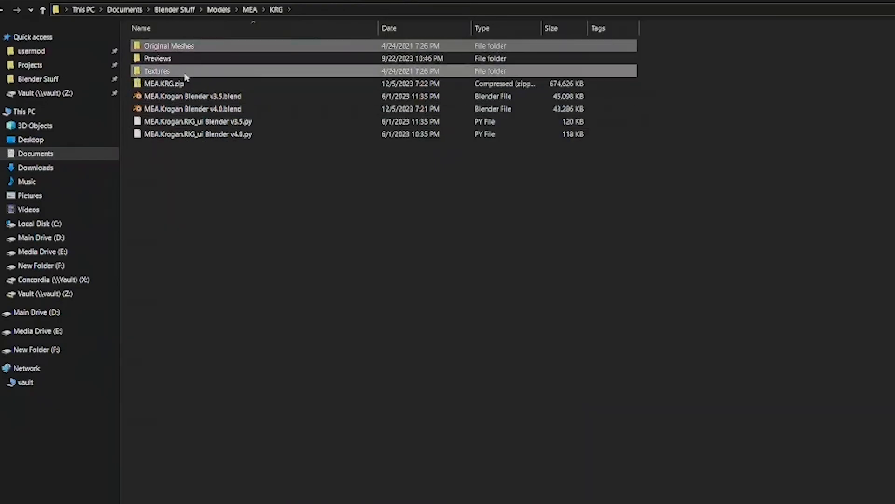
double_click(190, 45)
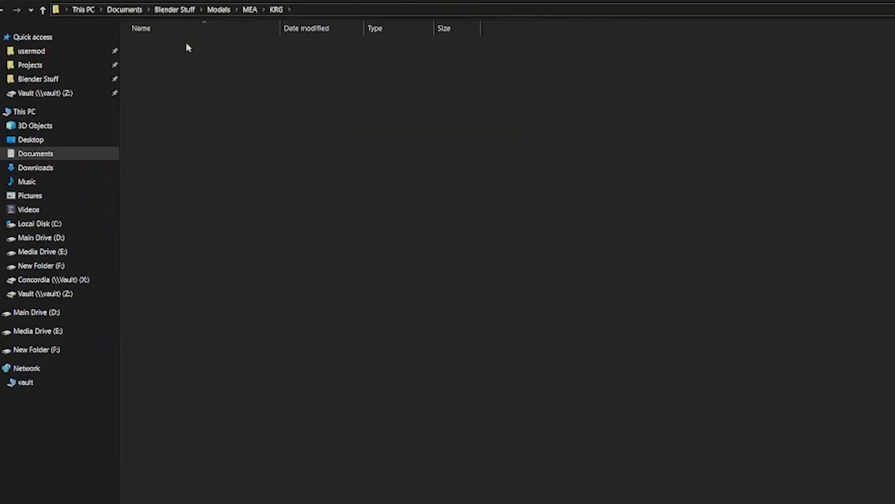
left_click(279, 10)
left_click(208, 71)
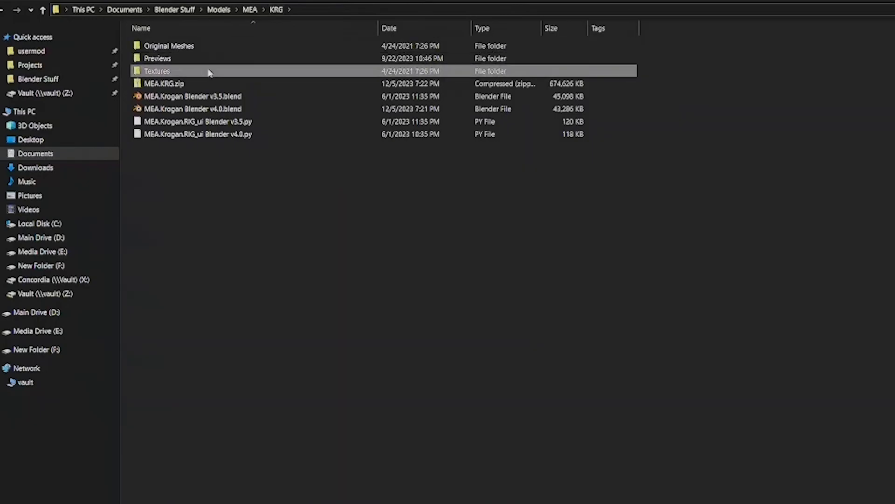
double_click(208, 71)
left_click(279, 9)
Compare the v3.5 and v4.0 rig files and open MEA.Krogan Blender v4.0.blend in Blender.
left_click(233, 96)
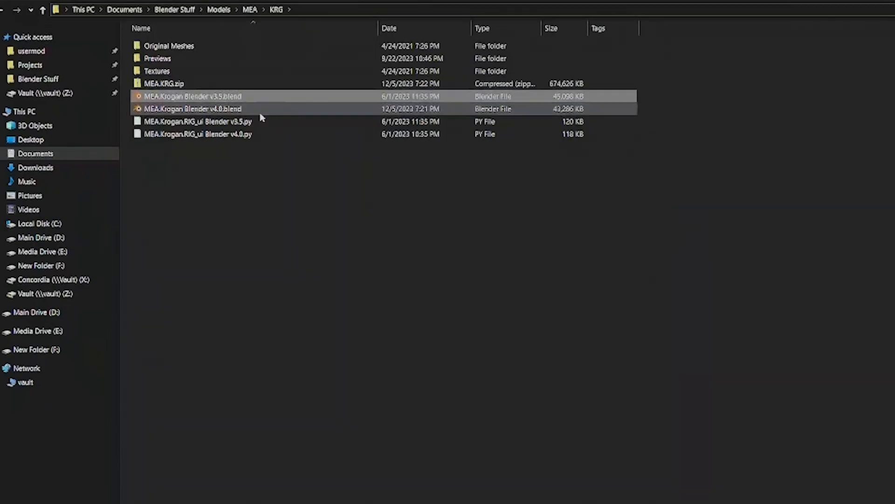
left_click(183, 164)
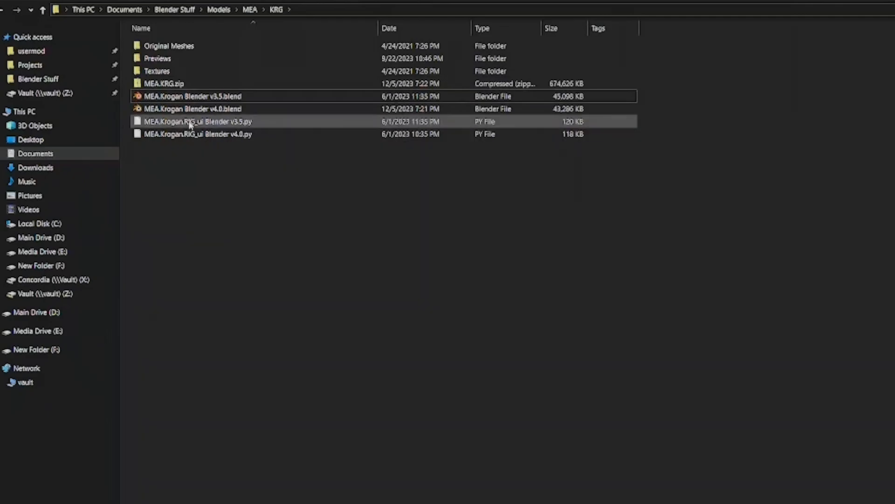
left_click(208, 110)
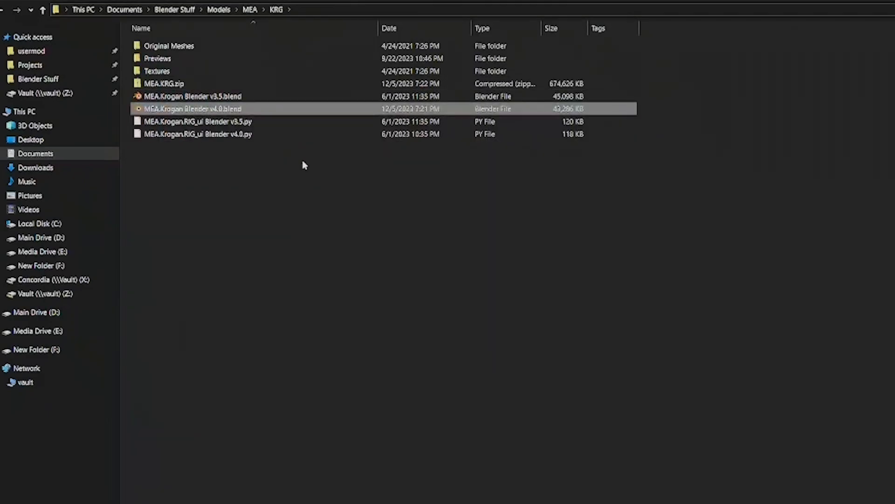
left_click(236, 136)
left_click(251, 200)
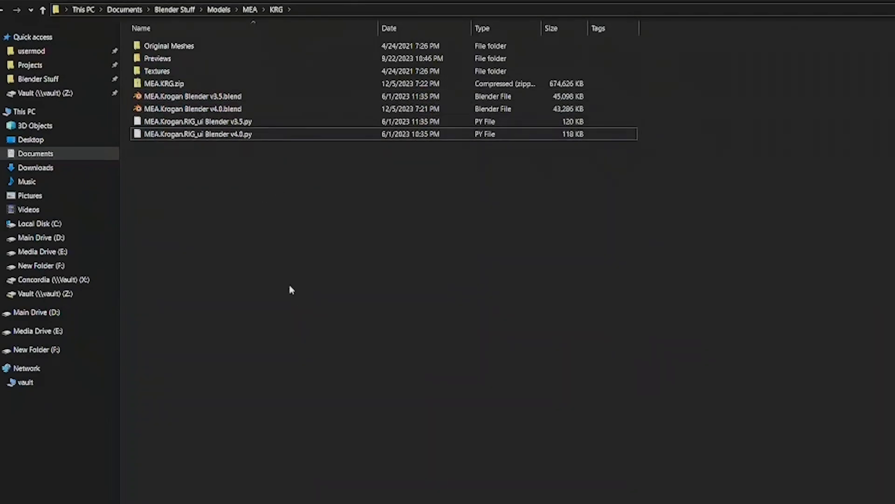
left_click(209, 108)
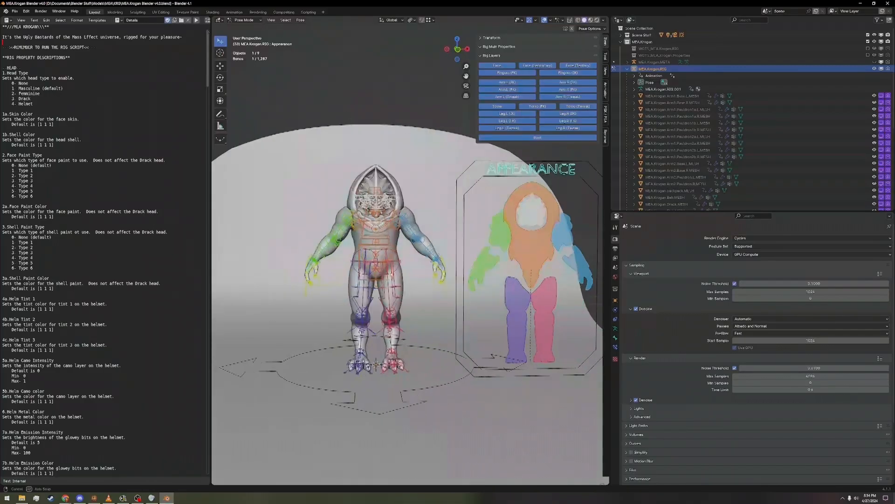
Hide every rig layer except Root and select the torso-shaped body control on the Appearance board.
middle_click_drag(420, 77, 500, 76)
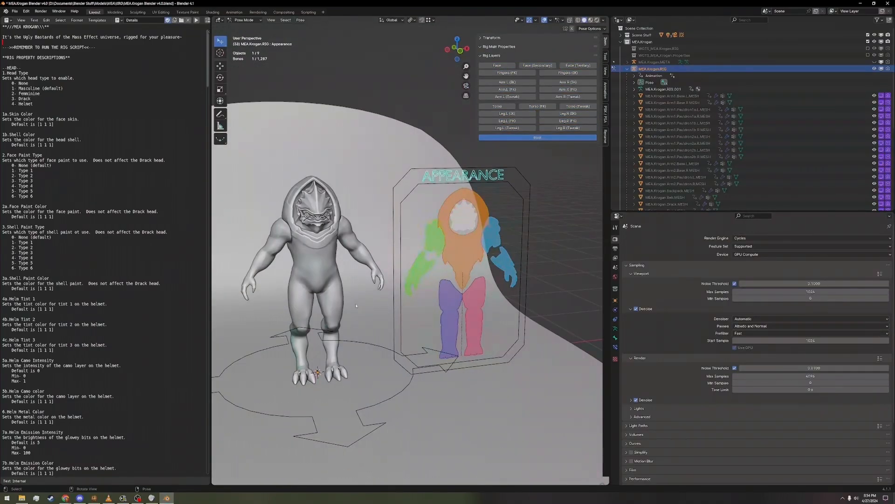
left_click(454, 268)
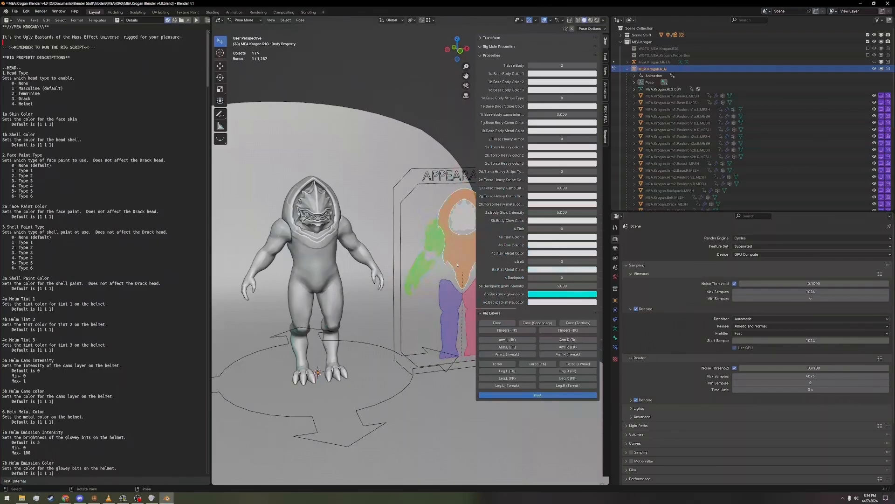
Hide the Root rig layer and show it again.
middle_click_drag(441, 201, 447, 444)
left_click(526, 395)
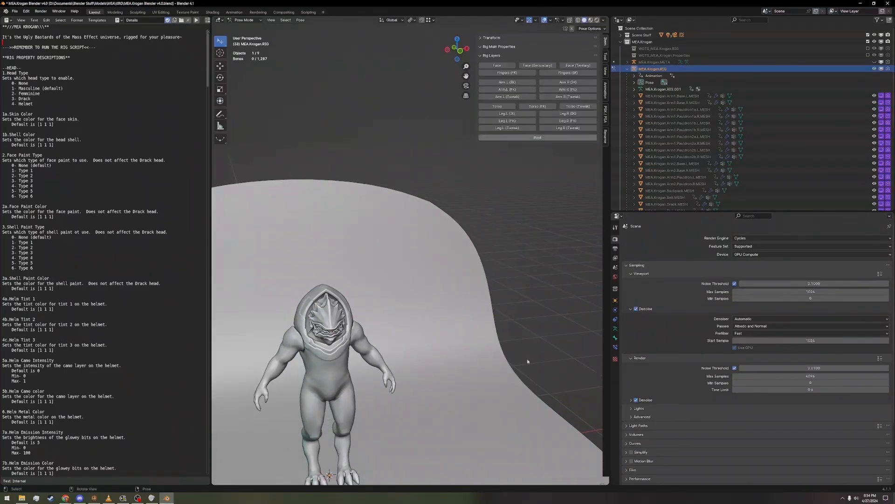
left_click(538, 137)
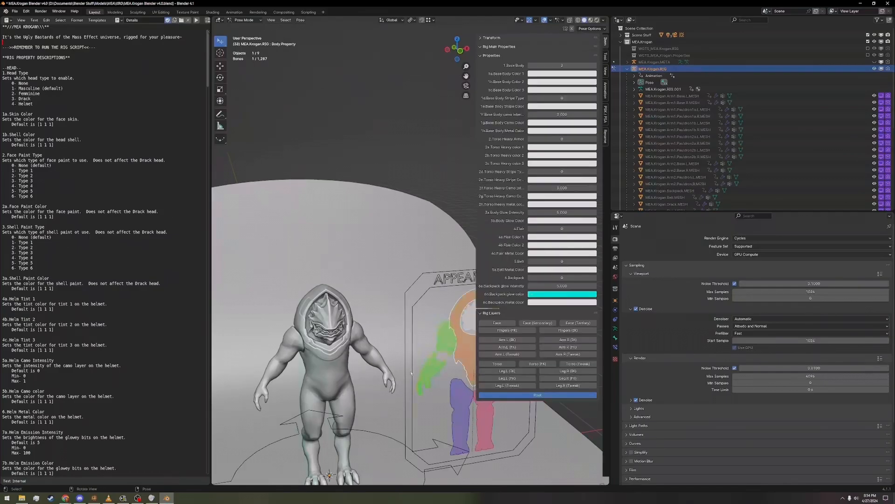
Switch the viewport to Material Preview shading and examine the textured Krogan from several angles.
middle_click_drag(434, 261, 422, 298)
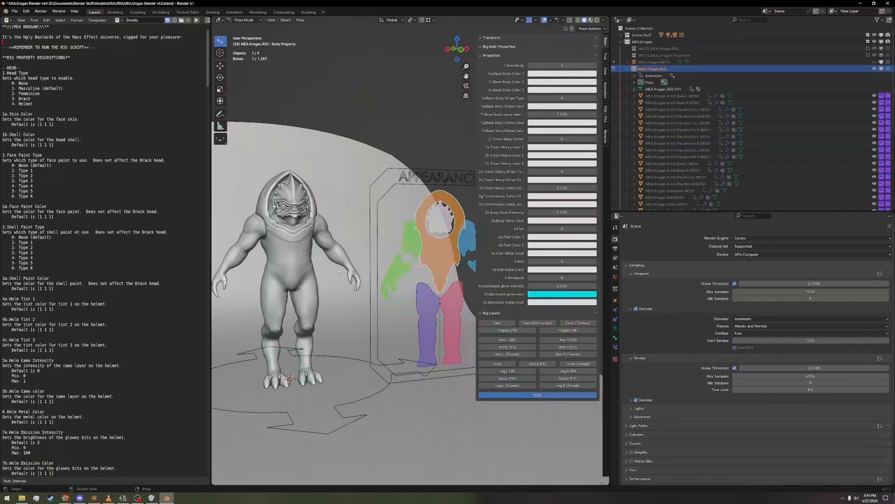
middle_click_drag(369, 268, 328, 276)
key("z")
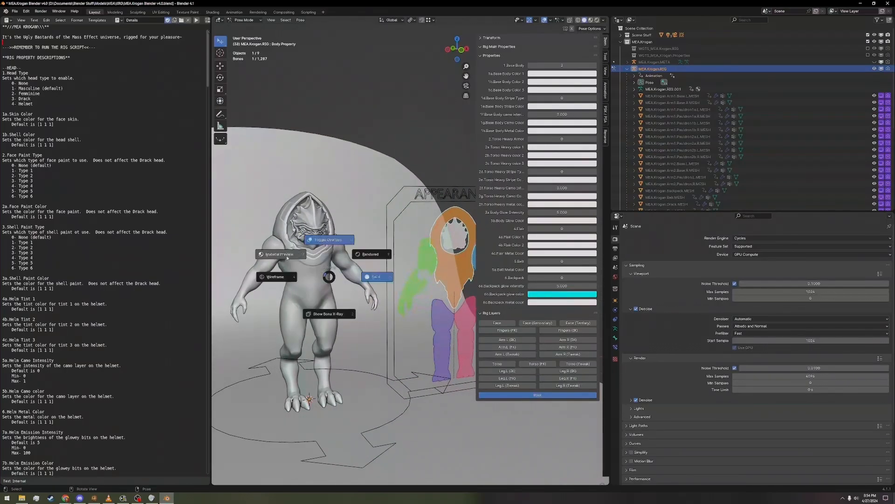
left_click(287, 257)
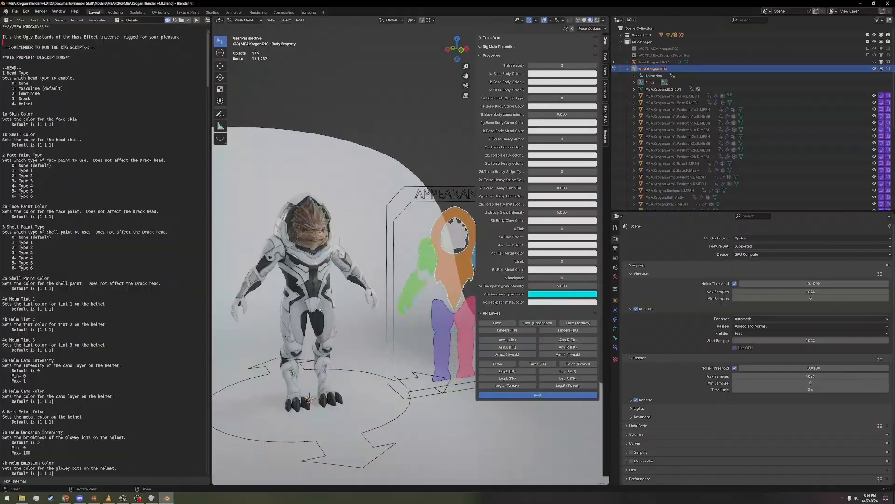
middle_click_drag(355, 280, 369, 303)
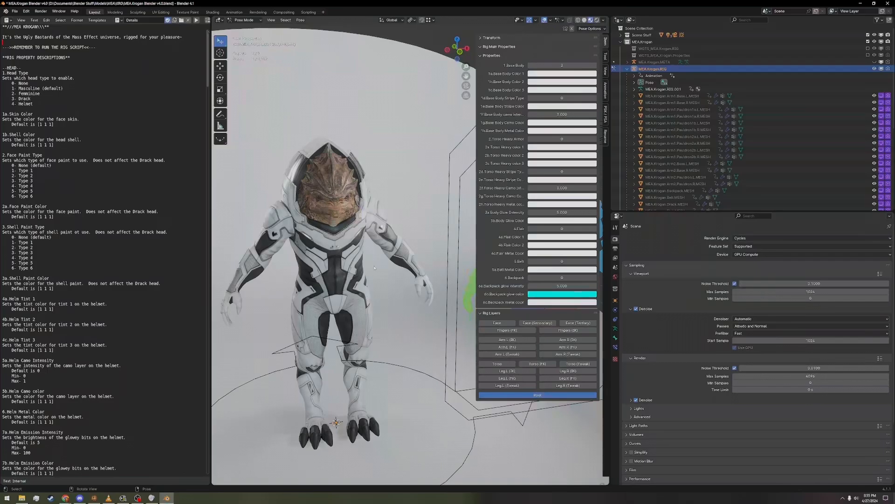
middle_click_drag(374, 267, 299, 250)
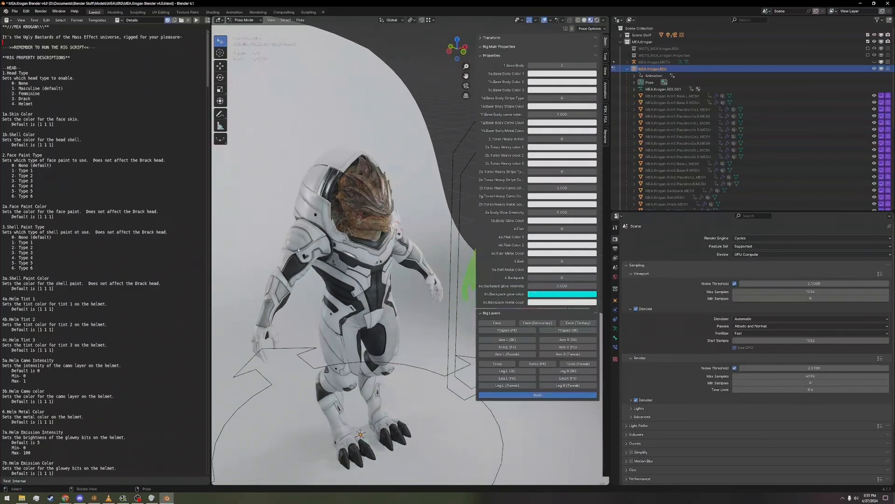
middle_click_drag(398, 221, 385, 215)
Return the viewport to Solid shading and select the head control on the Appearance board.
key("z")
left_click(368, 203)
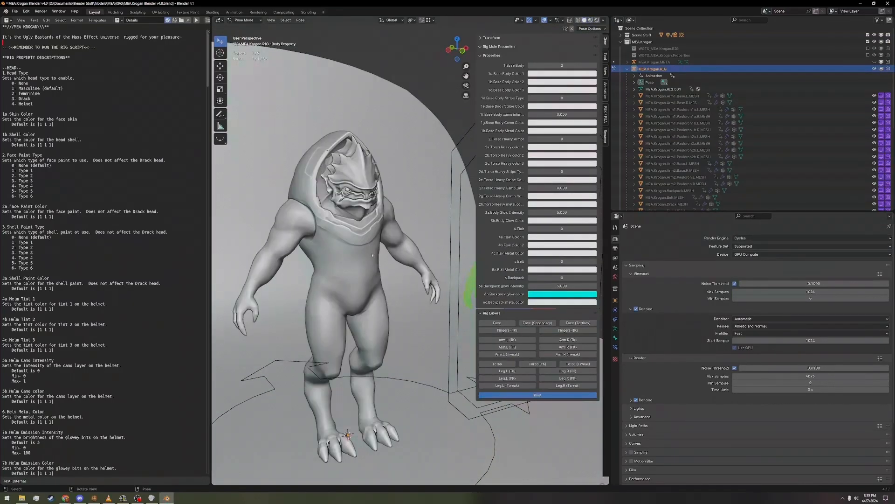
scroll(379, 261, "down", 3)
middle_click_drag(380, 262, 325, 278)
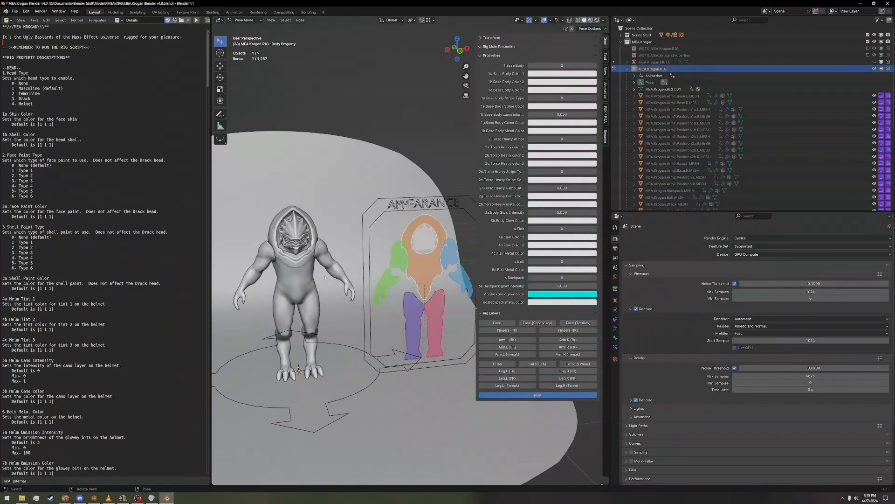
scroll(380, 280, "up", 1)
left_click(426, 234)
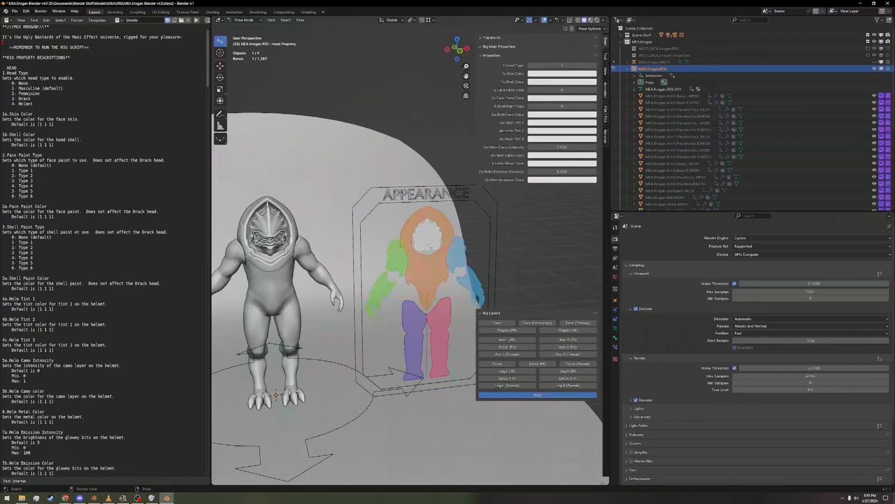
middle_click_drag(343, 264, 376, 268)
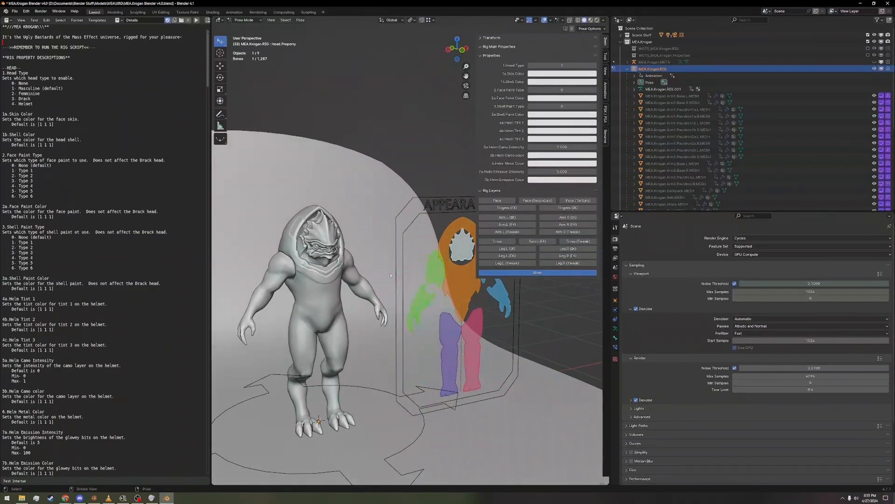
Select the body, leg, upper arm and forearm controls on the Appearance board one after another to view their custom properties.
left_click(453, 271)
scroll(443, 275, "up", 2)
middle_click_drag(350, 299, 330, 303)
scroll(421, 376, "down", 2)
left_click(454, 324)
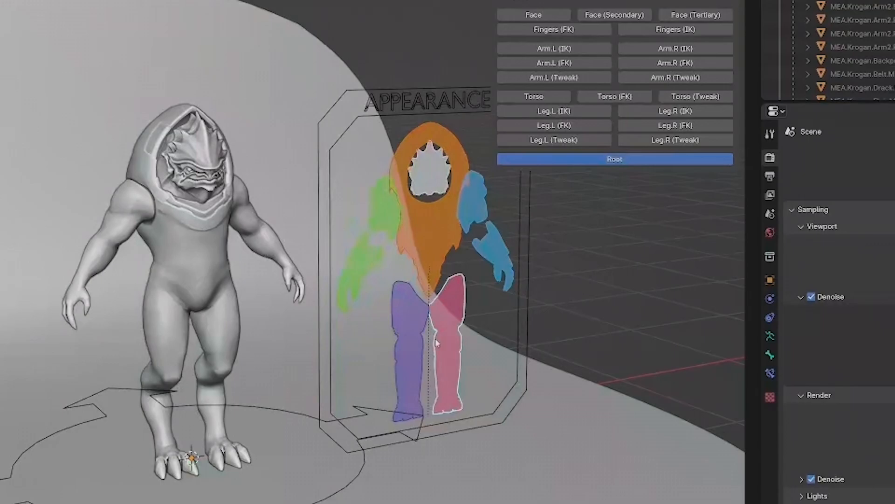
left_click(423, 331)
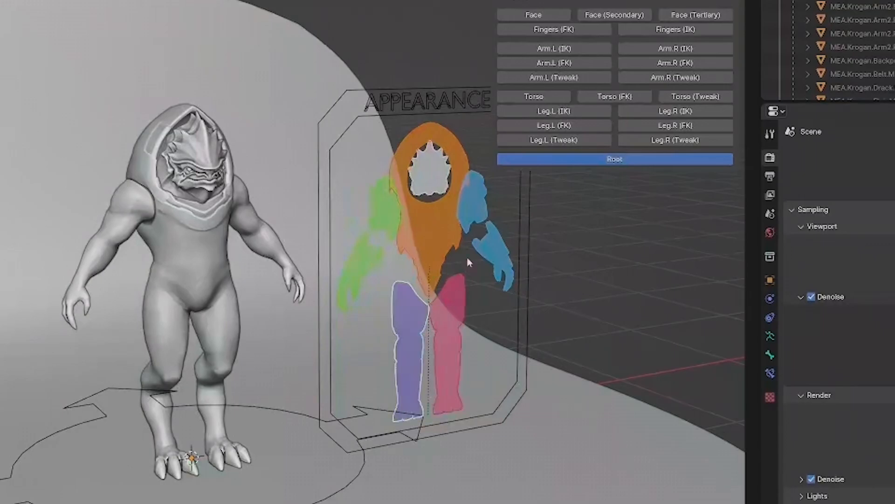
left_click(473, 208)
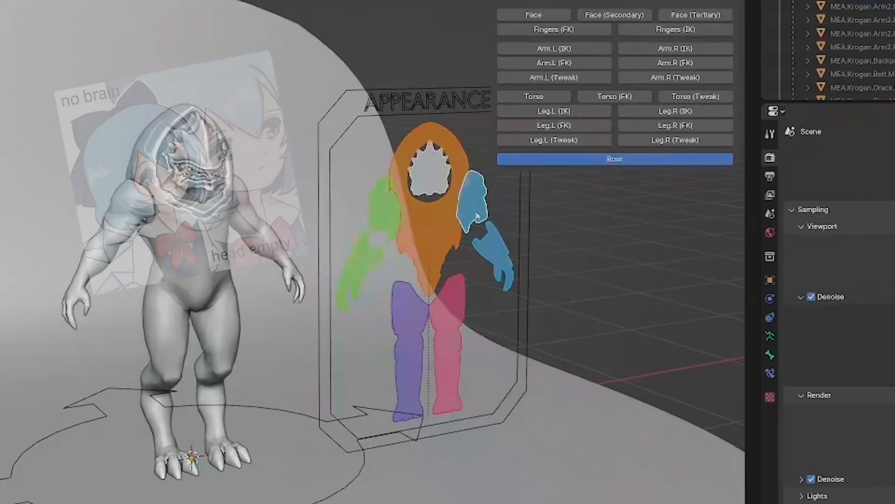
left_click(492, 250)
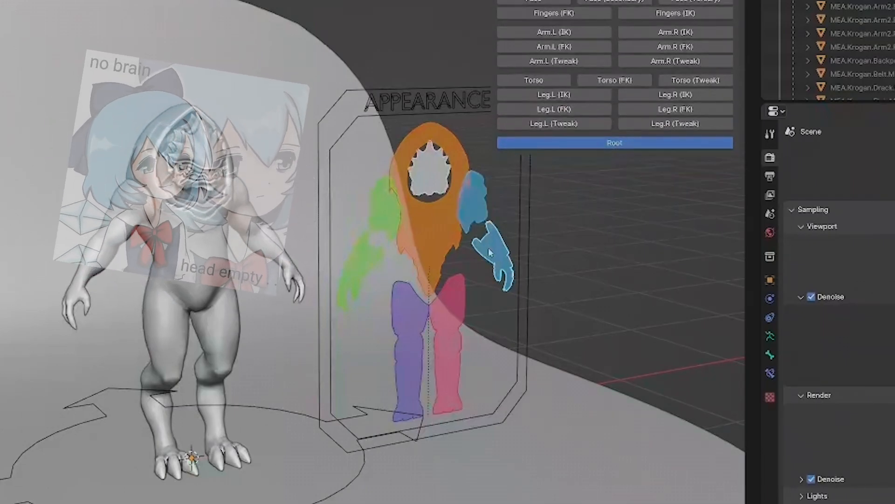
left_click(385, 222)
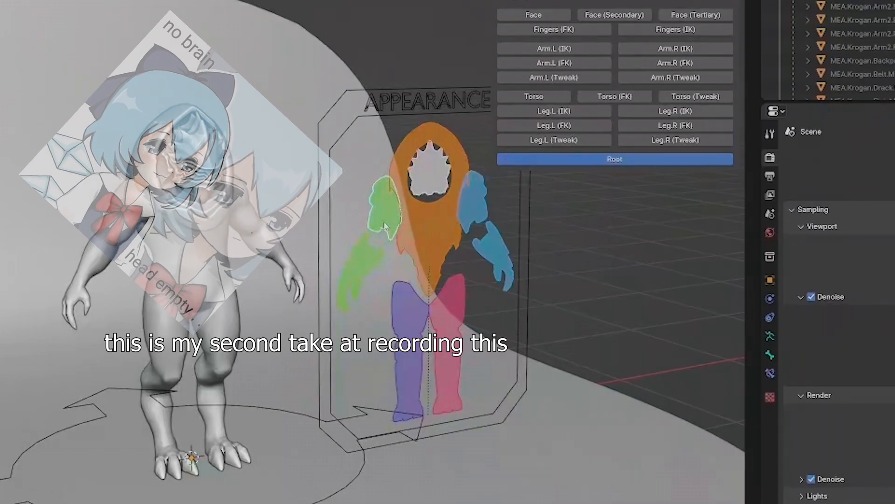
left_click(359, 272)
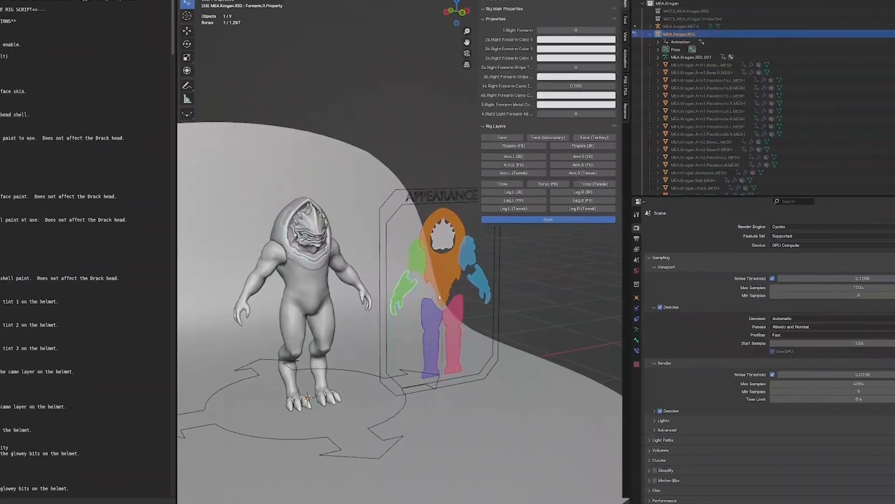
left_click(434, 245)
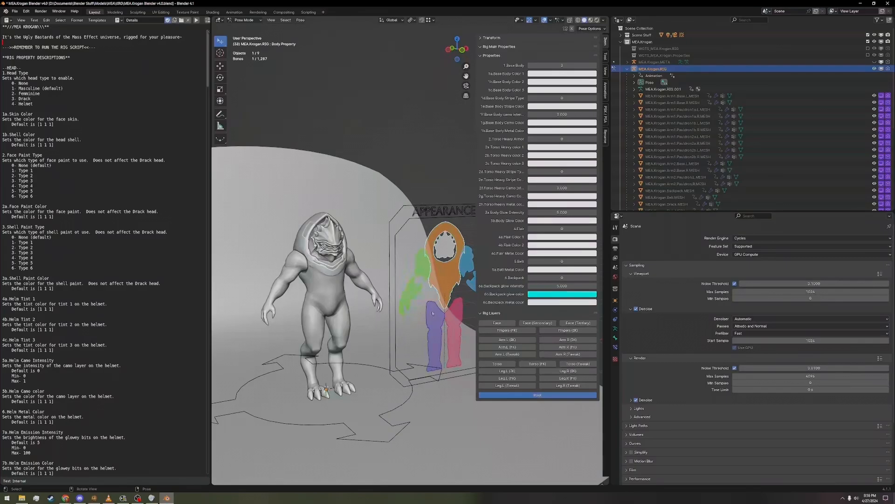
Select the head control on the Appearance board and set its Head Type to 4 for the helmet.
left_click(445, 258)
scroll(445, 260, "up", 3)
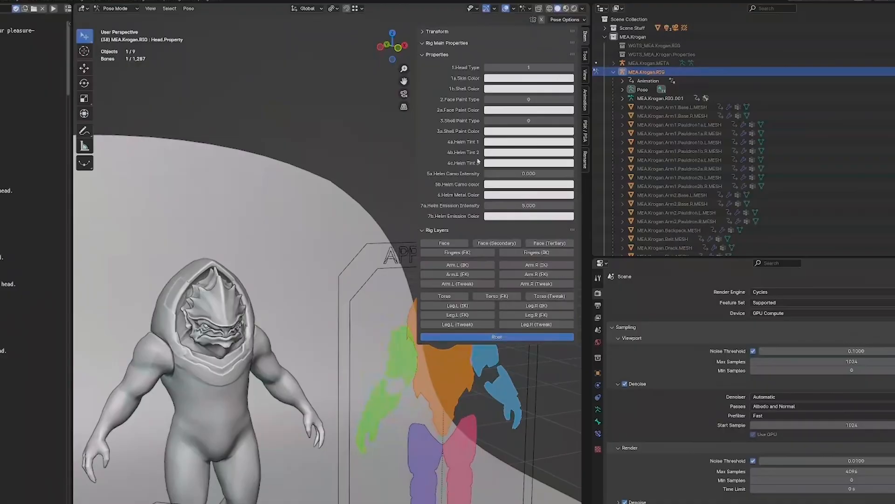
scroll(242, 313, "up", 2)
middle_click_drag(242, 314, 273, 309)
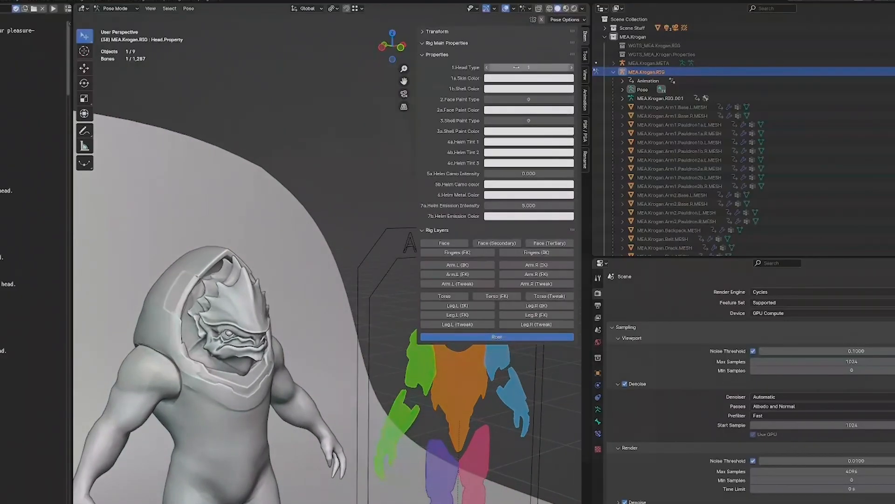
left_click_drag(519, 68, 528, 68)
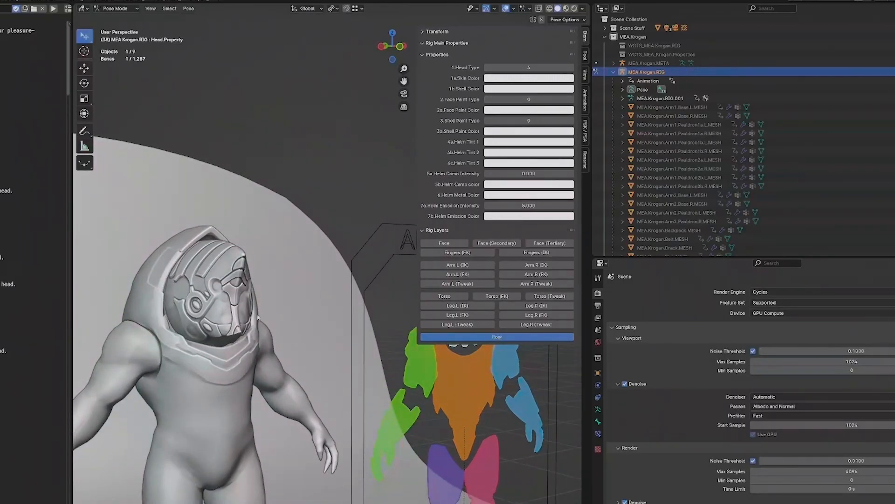
Switch the viewport to Material Preview shading to show the helmet's materials.
key("z")
left_click(195, 302)
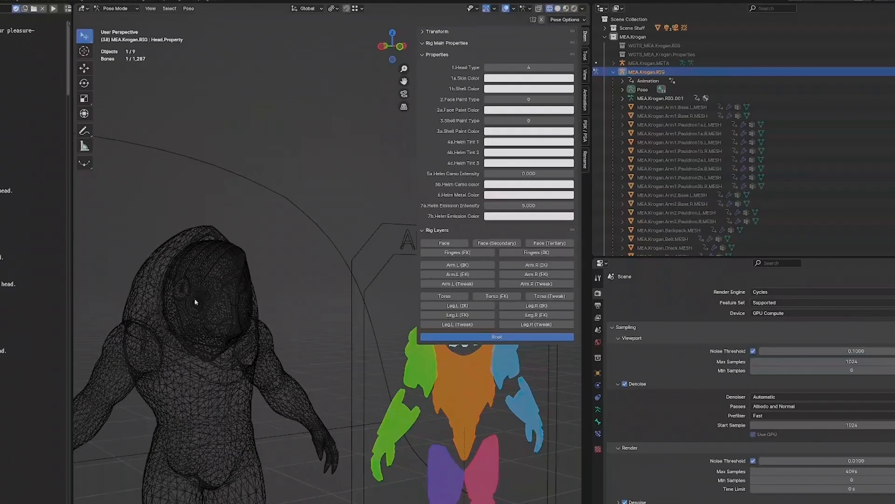
key("z")
left_click(204, 310)
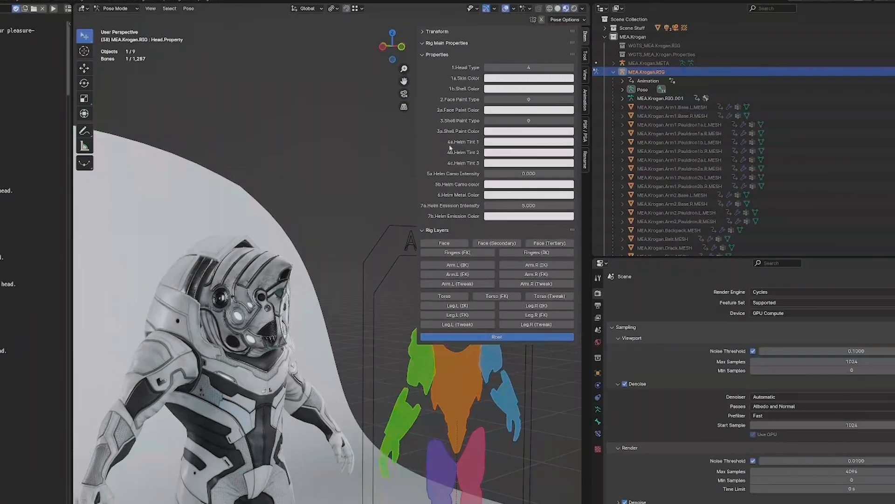
Recolour the helmet by setting Helm Tint 1 to orange, Helm Tint 2 to dark magenta and Helm Tint 3 to blue.
left_click(499, 142)
left_click(498, 143)
left_click_drag(493, 112, 493, 112)
left_click(497, 153)
left_click_drag(531, 87, 532, 85)
left_click_drag(569, 45, 533, 50)
left_click(513, 164)
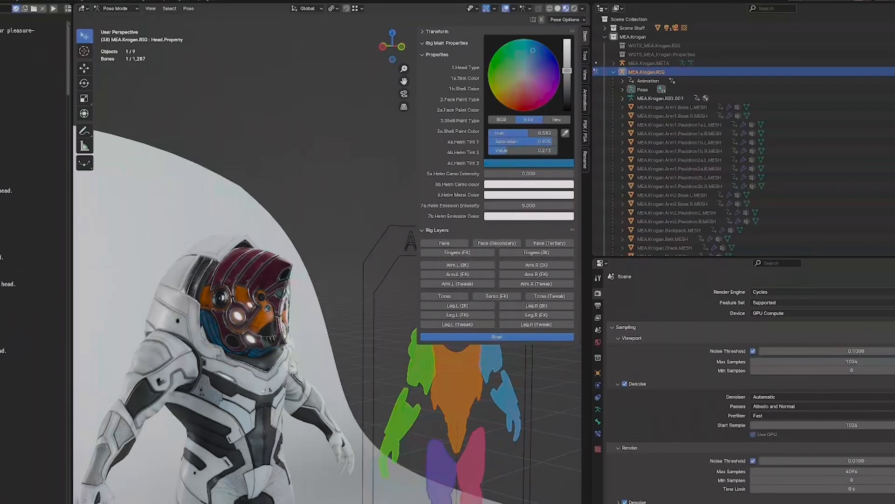
scroll(357, 363, "up", 3)
middle_click_drag(358, 363, 350, 363)
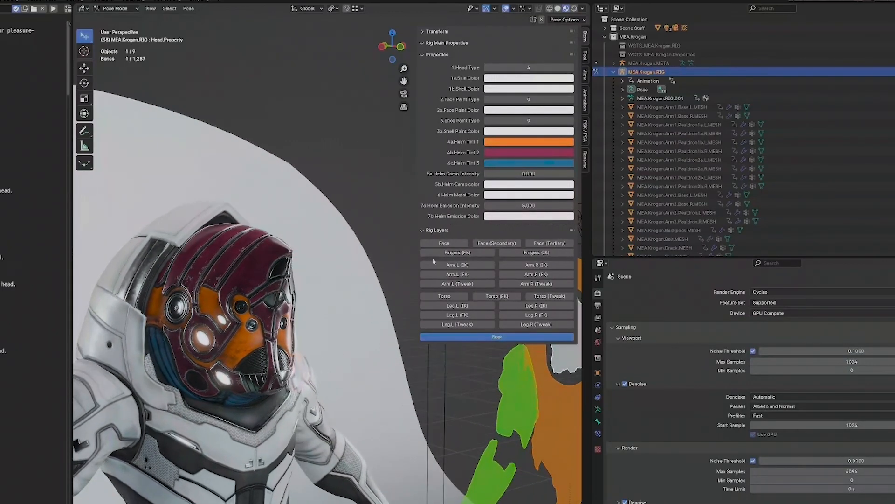
Set the helmet's Camo Intensity to 0.360 with a red Helm Camo Color, and change the Helm Metal Color to light orange.
left_click_drag(527, 176, 552, 161)
left_click(527, 184)
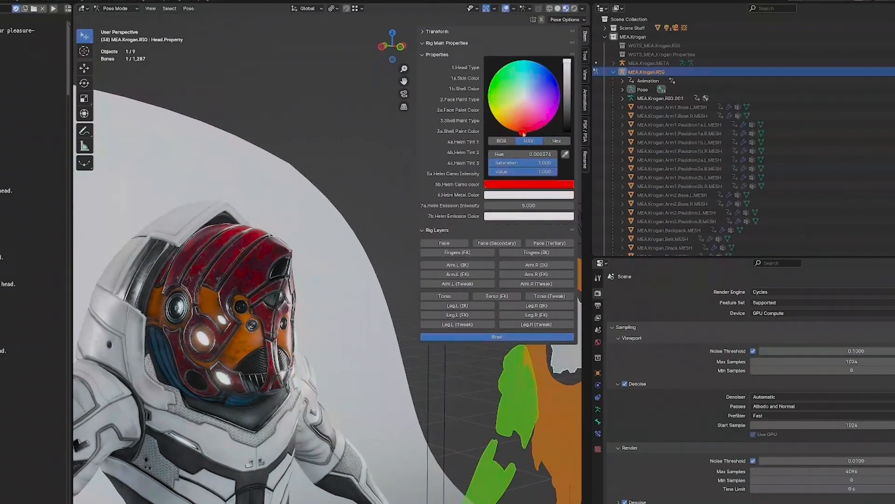
left_click(519, 195)
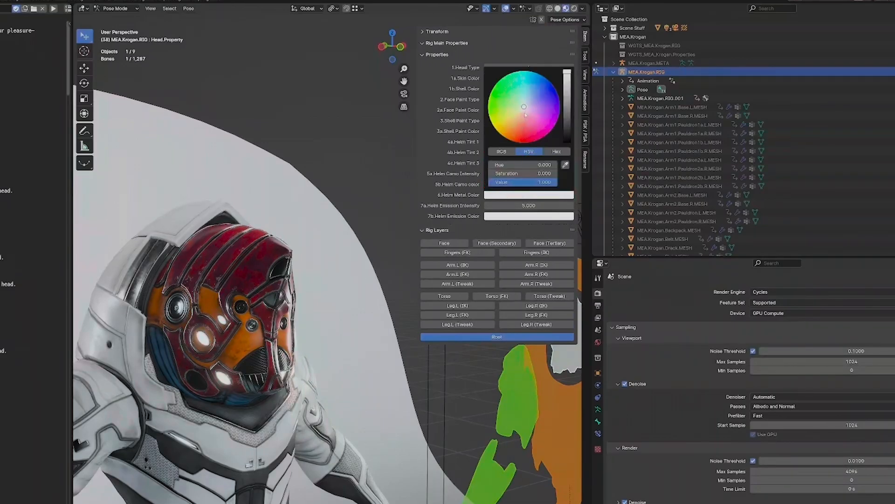
left_click_drag(527, 105, 513, 127)
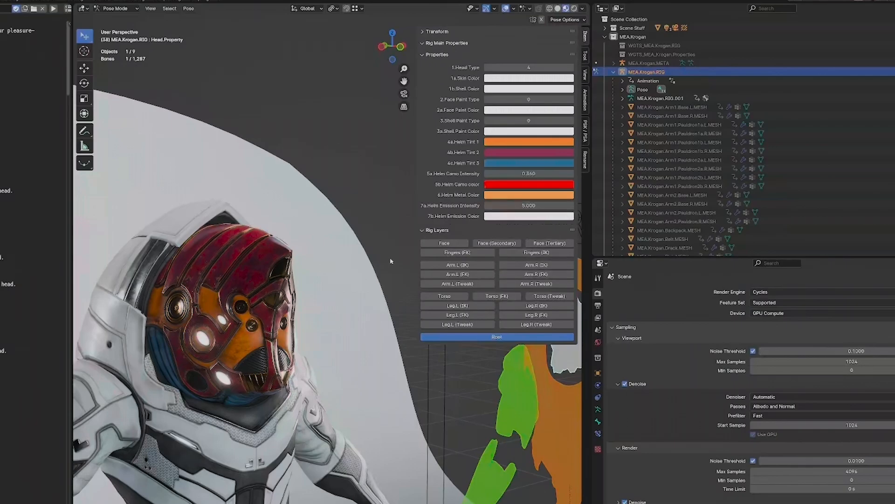
Set the Helm Emission Color to blue and the Helm Emission Intensity to 100.
left_click(513, 216)
left_click_drag(522, 186, 503, 185)
left_click_drag(538, 112, 545, 102)
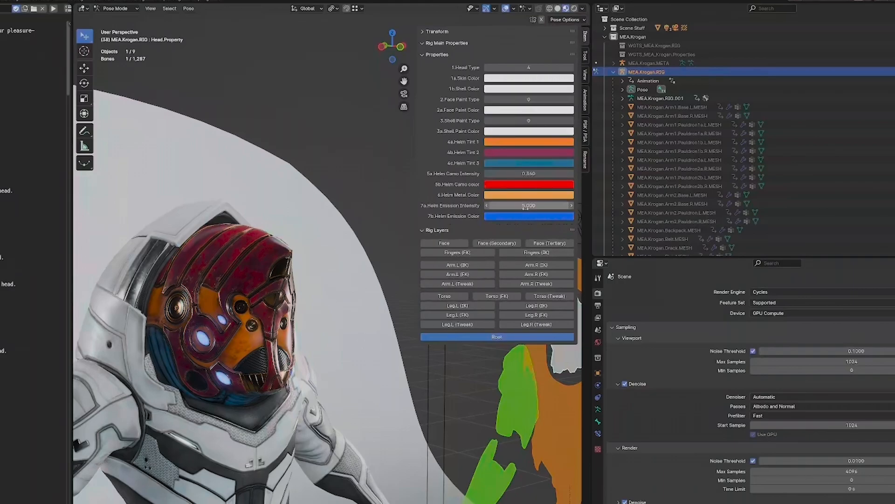
left_click_drag(531, 206, 495, 206)
double_click(529, 206)
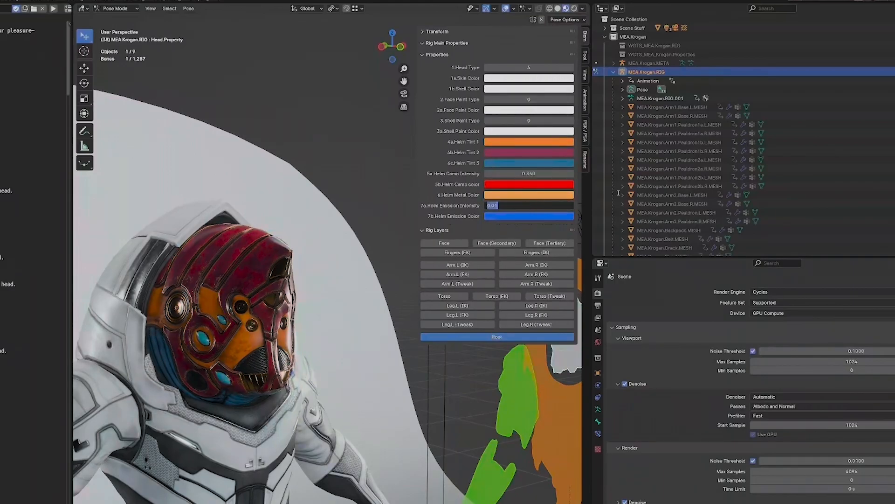
type("100")
key("Return")
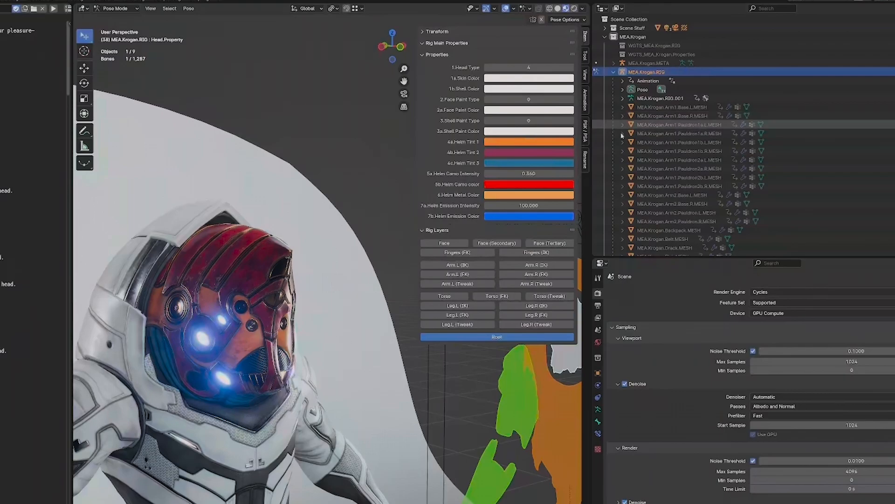
Switch the viewport to Solid shading and select the body control on the Appearance board.
scroll(322, 277, "down", 4)
middle_click_drag(279, 353, 273, 344)
key("z")
left_click(330, 351)
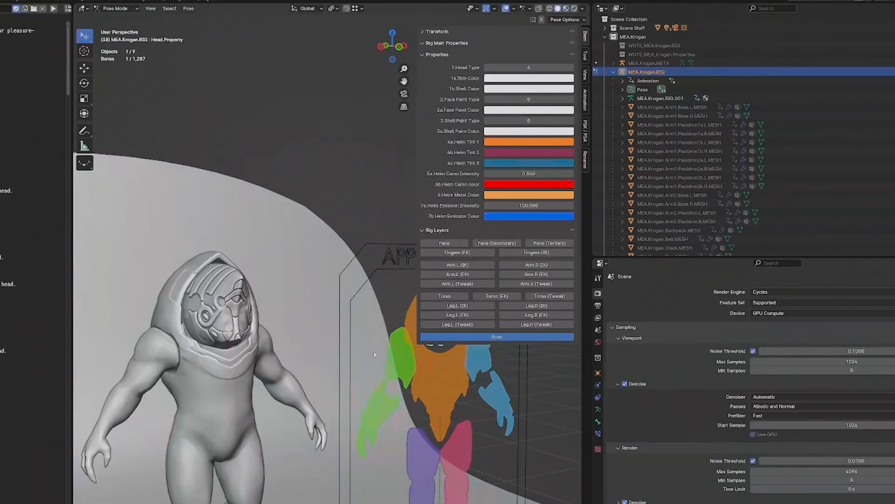
left_click(429, 370)
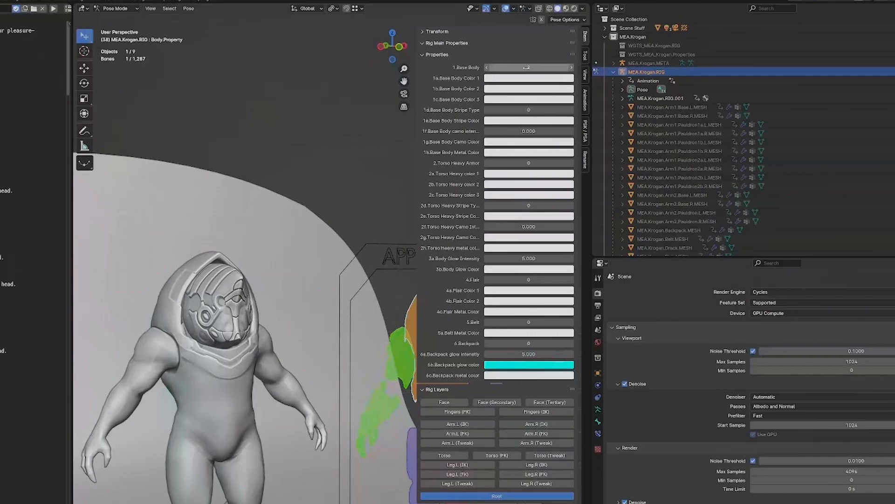
Try Base Body 1, set Base Body to 2, and view the body from the side and front.
mouse_move(526, 68)
left_mouse_down()
mouse_move(507, 67)
mouse_move(515, 68)
left_mouse_up()
middle_click_drag(326, 231, 293, 220)
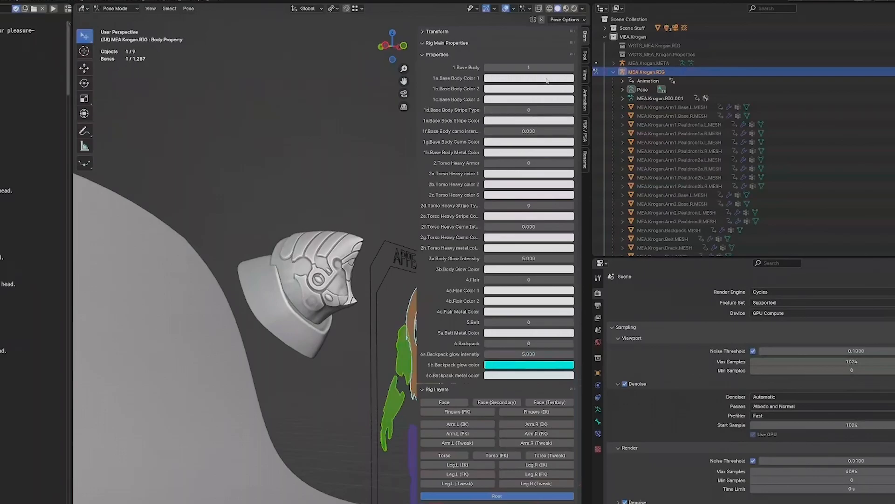
left_click_drag(548, 68, 557, 68)
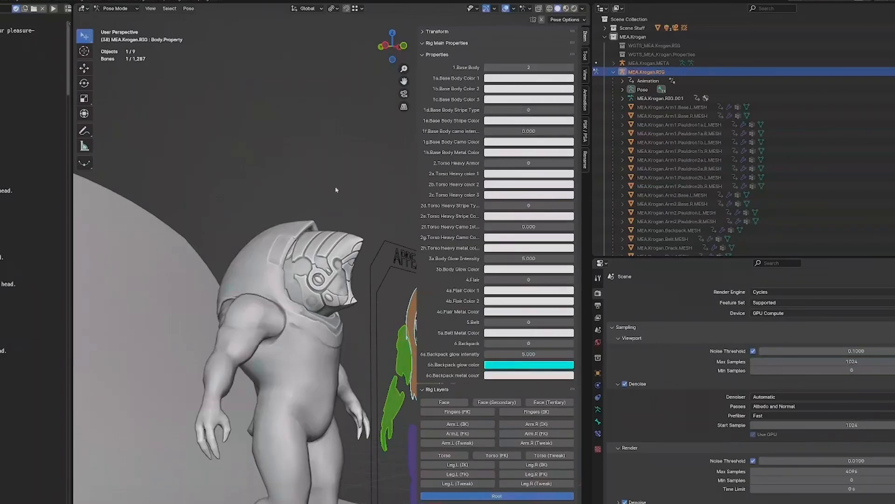
middle_click_drag(336, 190, 301, 187)
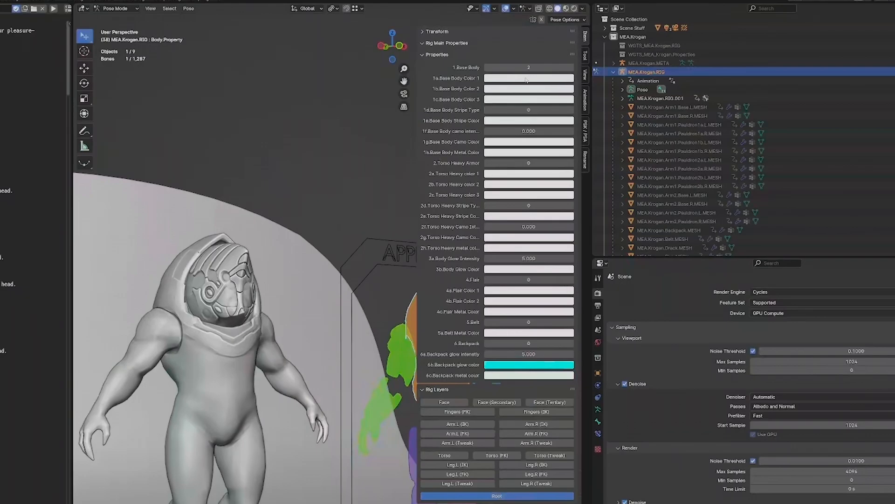
Set Base Body to 3 for the Drack suit and view it in Material Preview shading.
left_click_drag(527, 68, 538, 68)
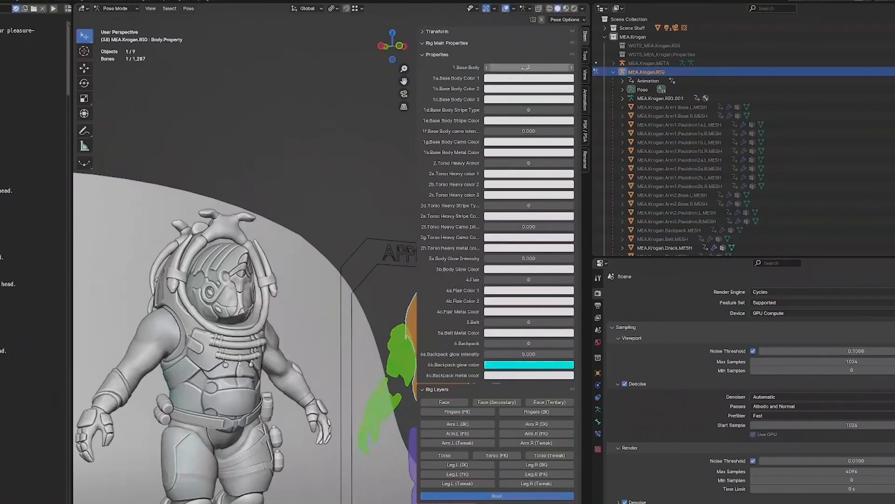
middle_click_drag(283, 314, 282, 270, "shift")
key("z")
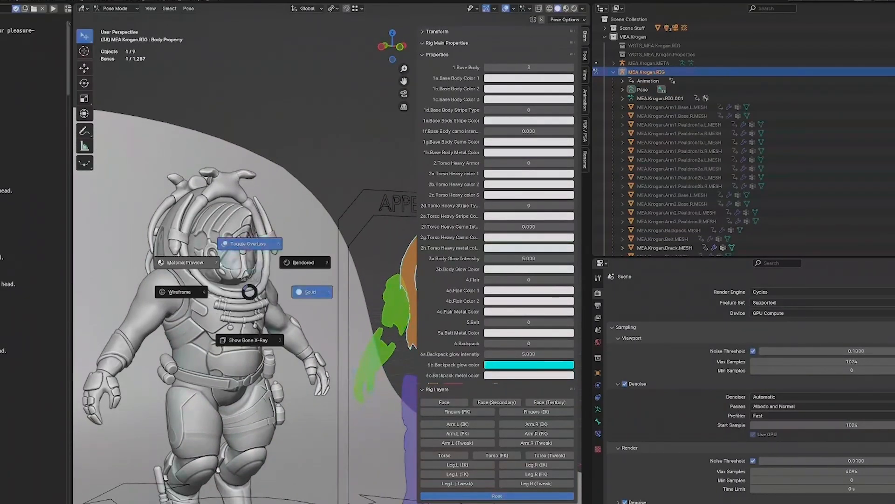
left_click(196, 263)
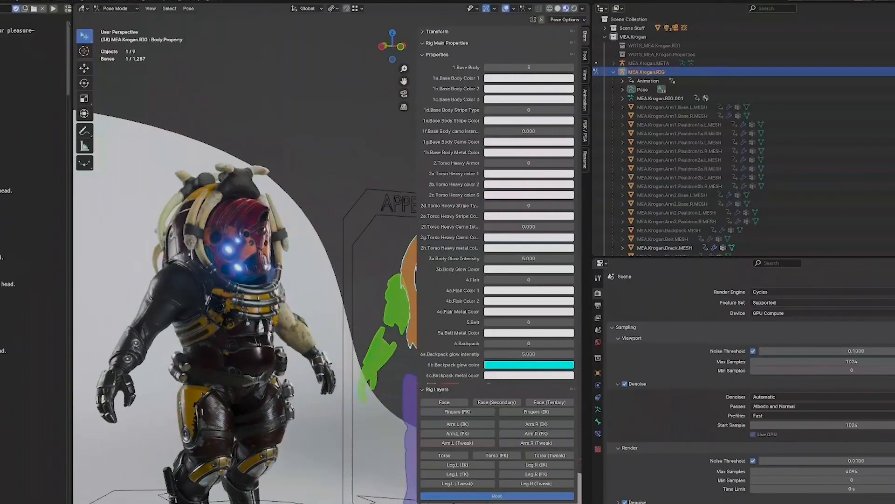
Return the viewport to Solid shading and set Base Body to 2.
key("z")
left_click(395, 210)
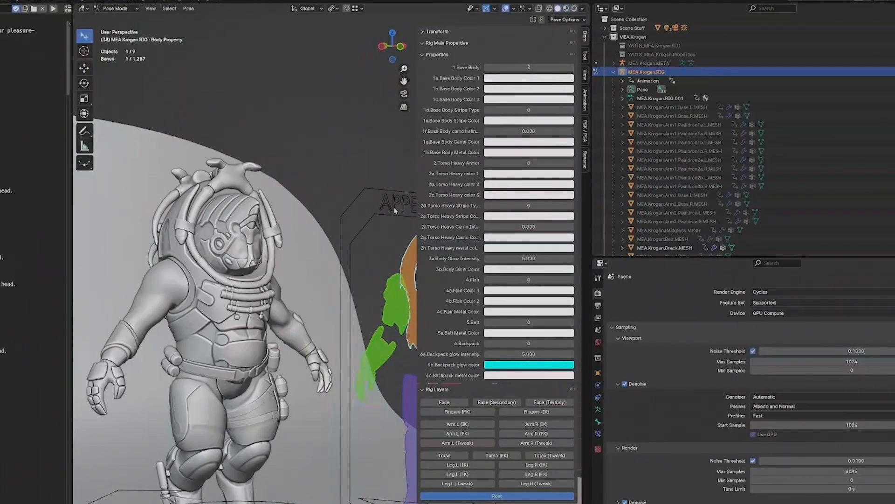
left_click(488, 68)
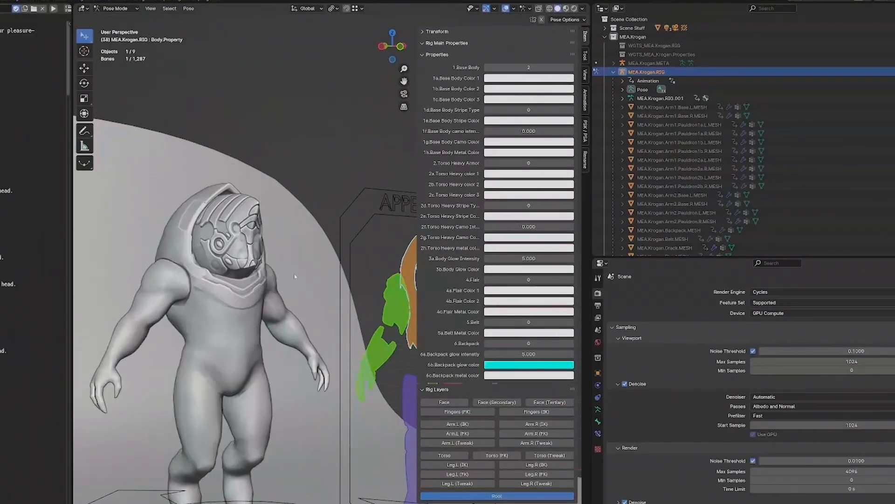
middle_click_drag(279, 322, 290, 316)
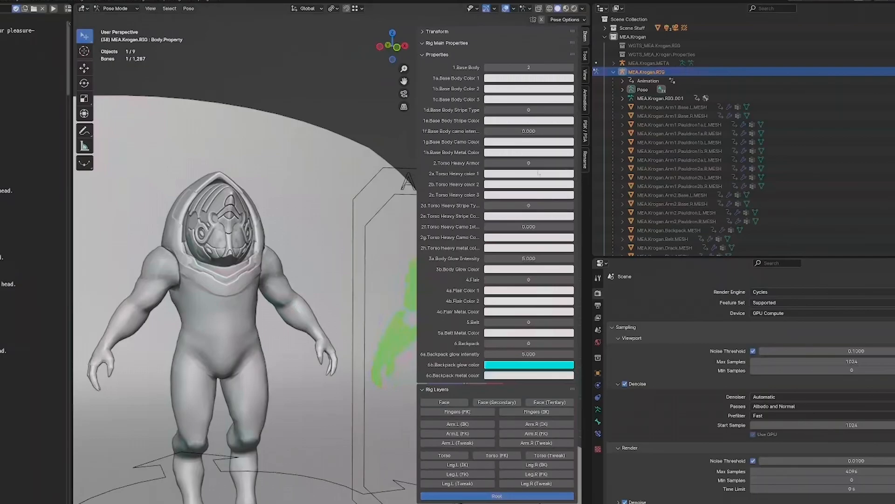
Enable the body's Torso Heavy Armor, Flair and Belt by setting each property to 1.
middle_click_drag(306, 278, 339, 274)
left_click(571, 162)
mouse_move(524, 163)
left_mouse_down()
mouse_move(510, 163)
mouse_move(527, 163)
left_mouse_up()
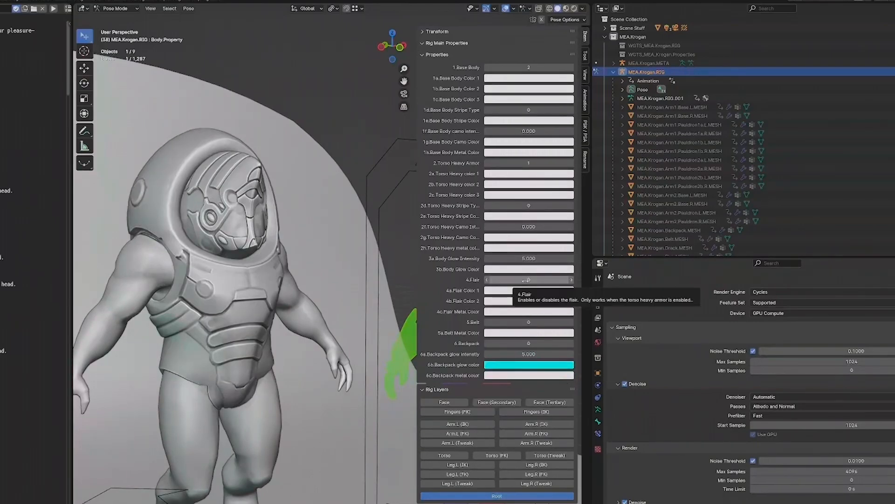
left_click_drag(526, 280, 534, 280)
middle_click_drag(326, 261, 196, 205)
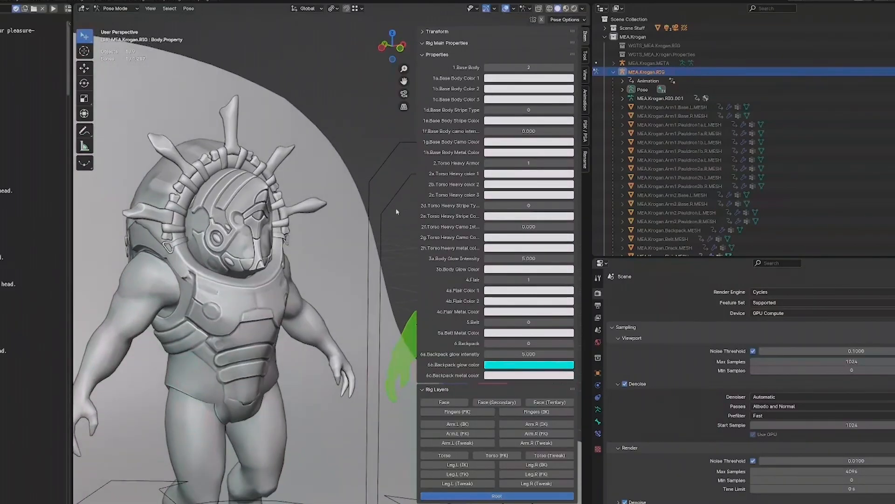
left_click_drag(525, 322, 533, 321)
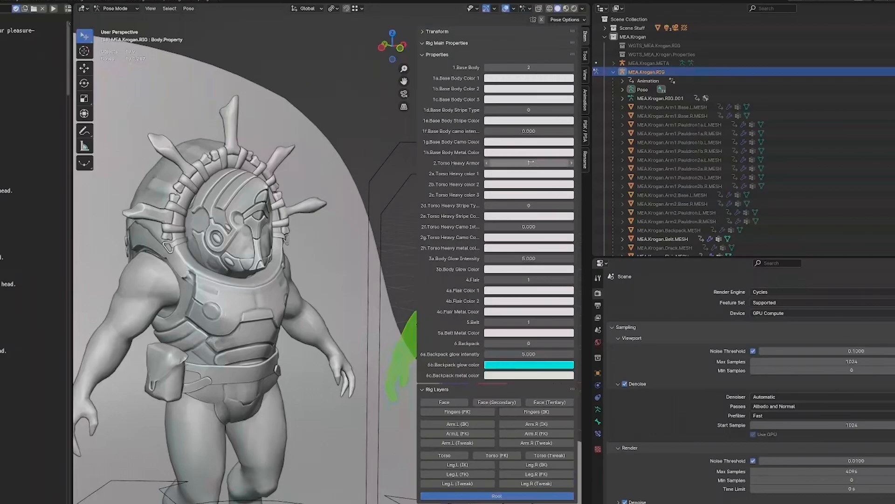
Set Torso Heavy Armor to 0 to try the body without its torso armor.
left_click_drag(534, 163, 530, 161)
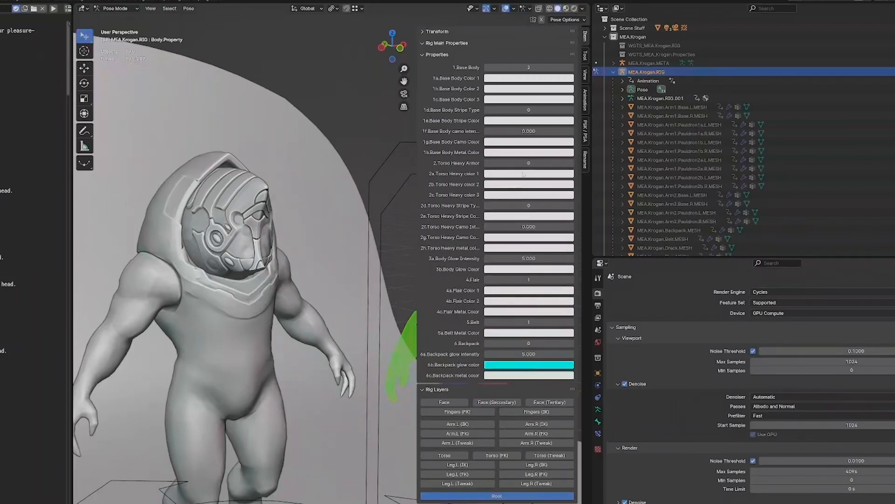
double_click(526, 160)
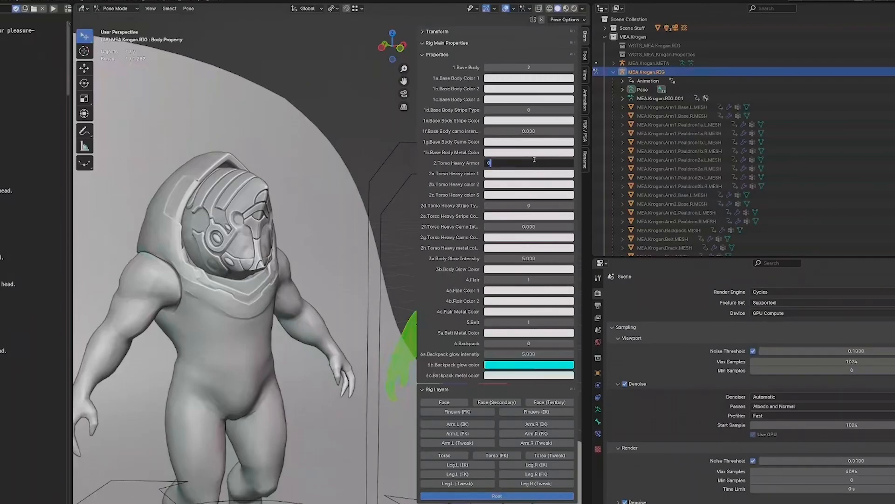
key("Escape")
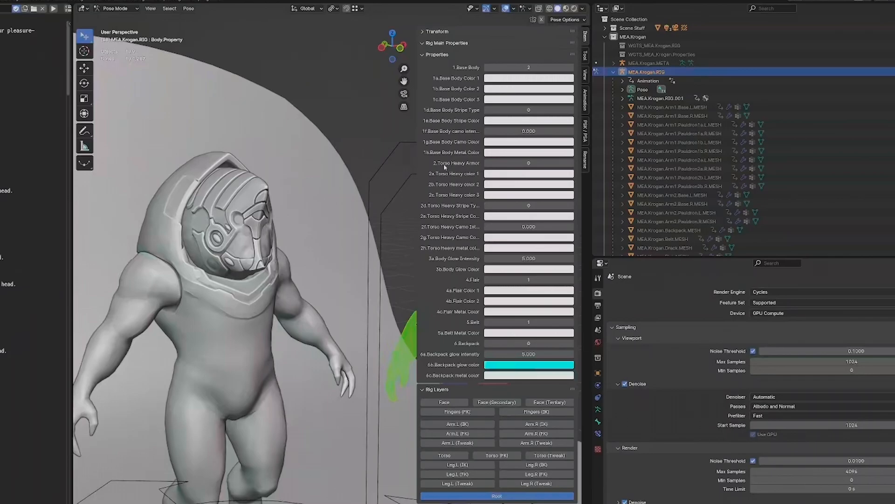
Set Torso Heavy Armor and Backpack to 1, and inspect the backpack from behind.
left_click(571, 162)
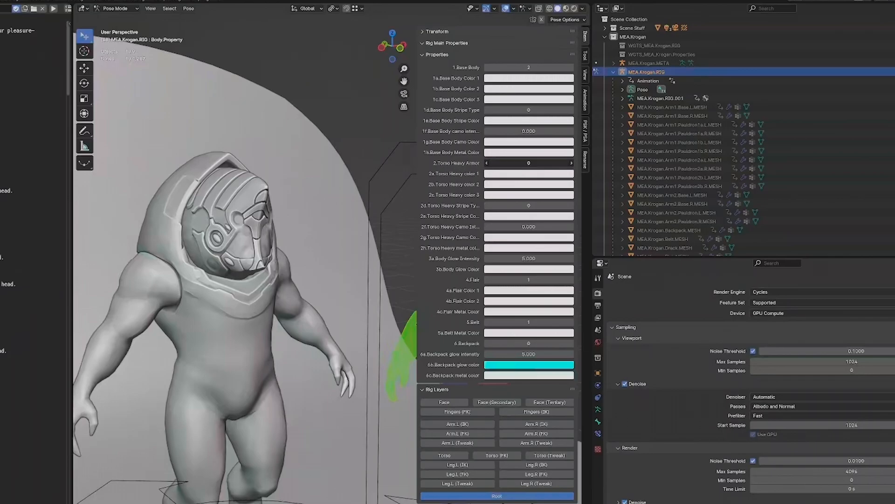
left_click(571, 343)
middle_click_drag(326, 242, 224, 240)
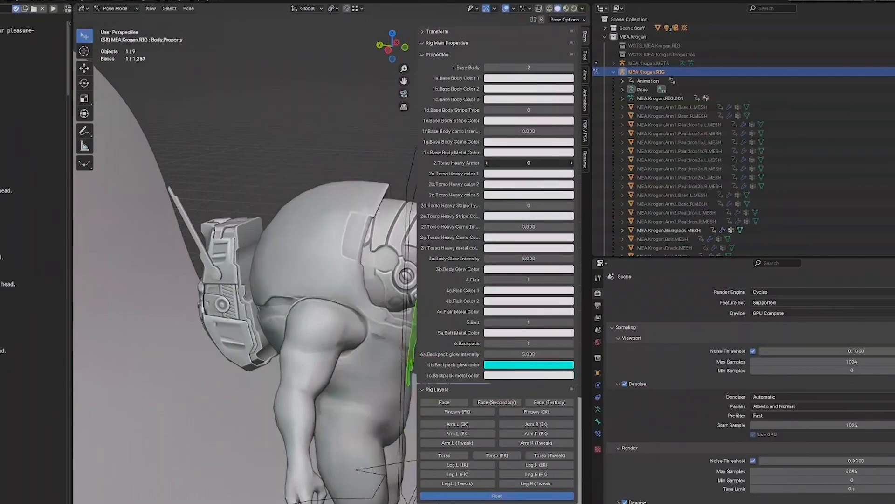
middle_click_drag(261, 268, 139, 332)
scroll(252, 334, "down", 4)
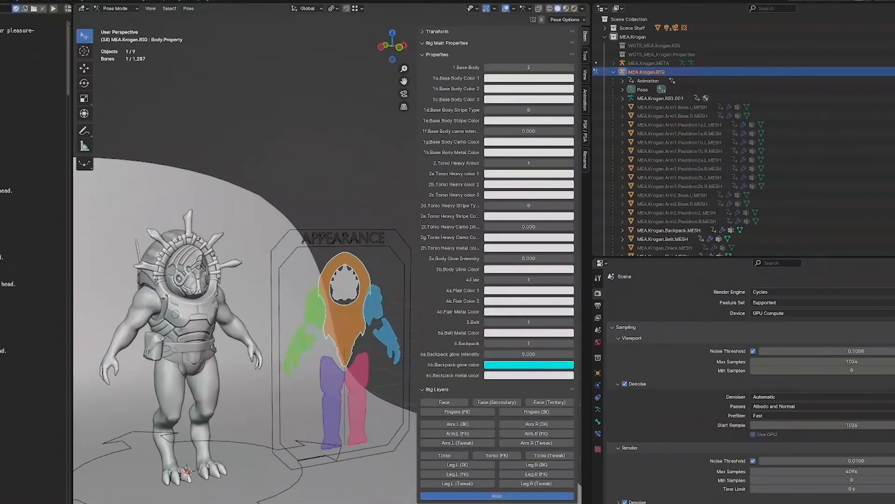
Select the right and left upper arm controls on the Appearance board and enable a pauldron on each through its Pauldron Type.
left_click(317, 308)
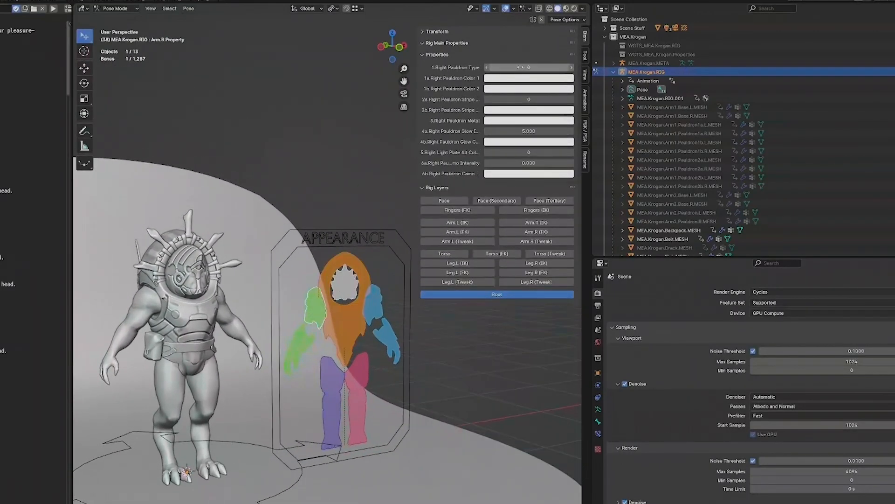
left_click_drag(521, 68, 537, 68)
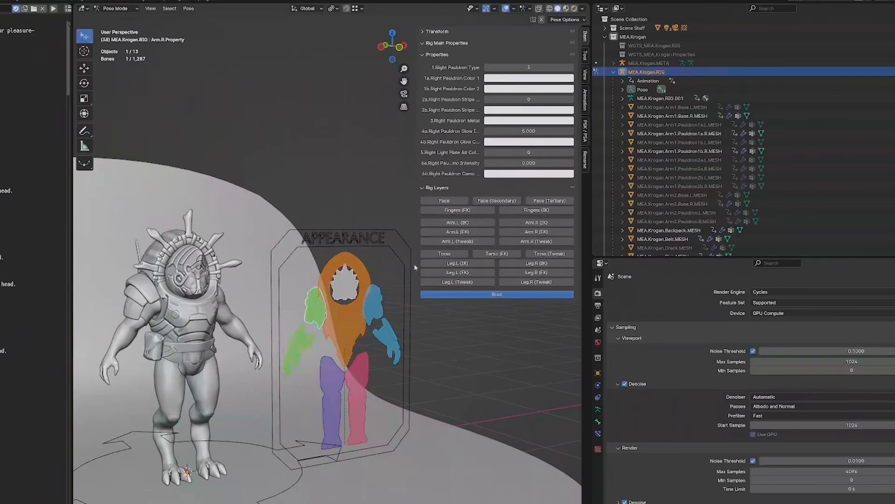
left_click(381, 282)
middle_click_drag(384, 277, 287, 266)
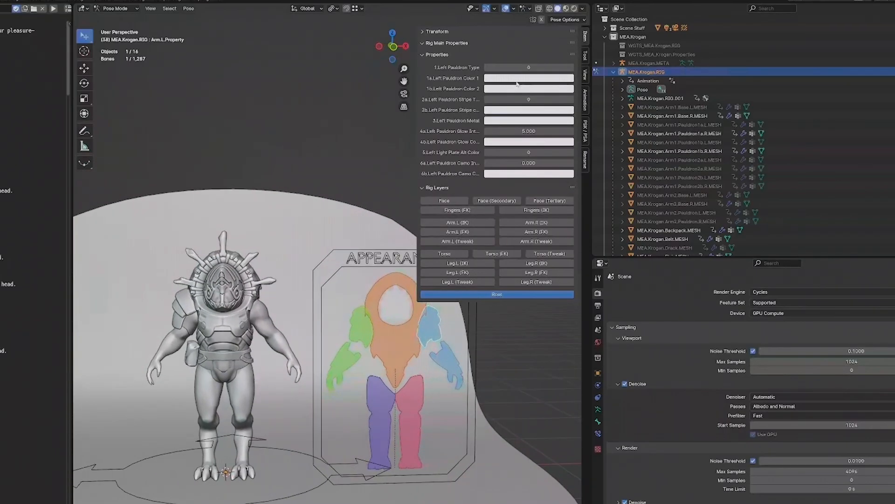
left_click_drag(517, 68, 536, 68)
Equip both forearms with armor using the forearm controls on the Appearance board.
left_click(442, 367)
left_click(456, 376)
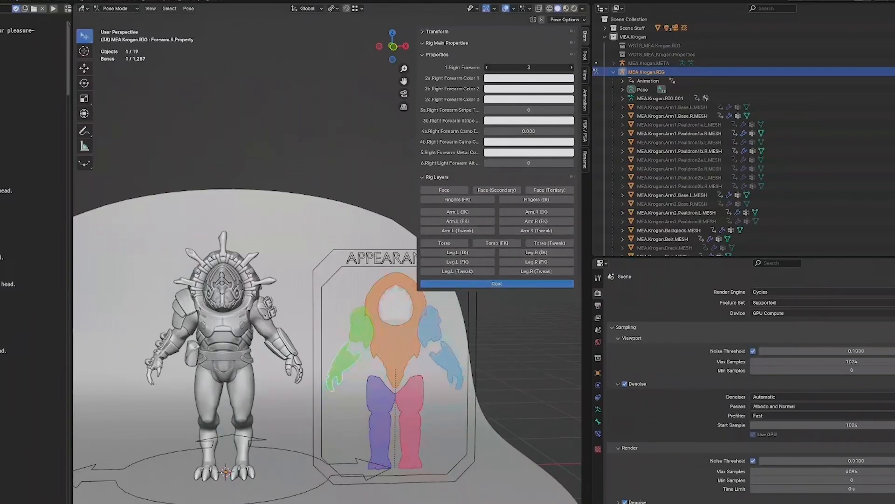
Select each leg control on the Appearance board and enable the Right Leg Armor and Left Leg Armor.
left_click(368, 413)
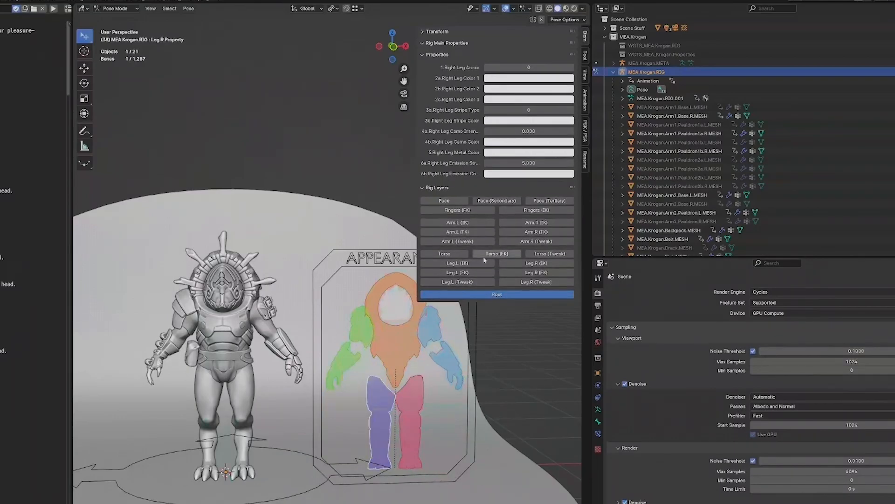
left_click_drag(525, 68, 530, 68)
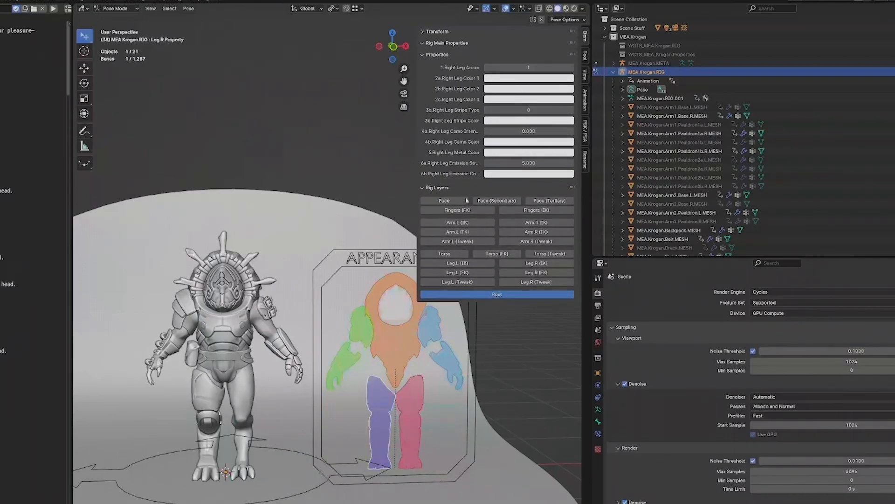
left_click(417, 412)
left_click_drag(524, 68, 530, 68)
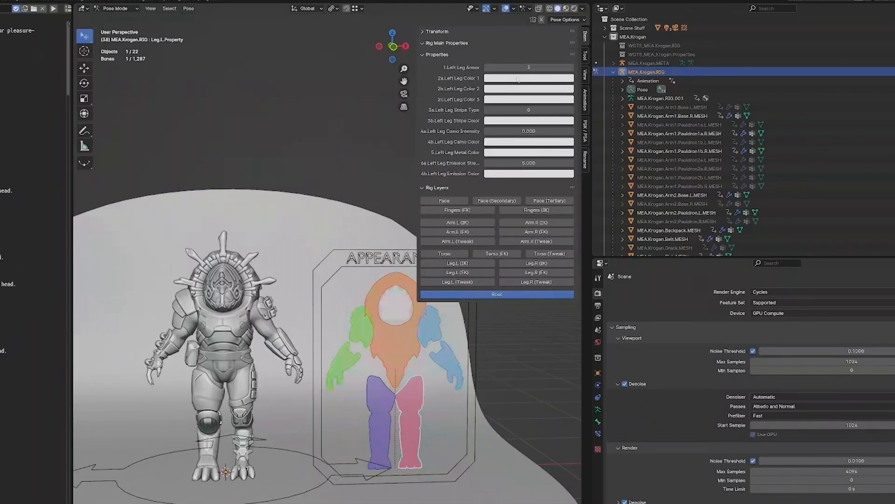
Select the head control on the Appearance board and set Head Type to 2.
scroll(307, 317, "up", 2)
middle_click_drag(223, 363, 309, 332, "shift")
scroll(308, 348, "up", 1)
middle_click_drag(309, 332, 228, 480, "shift")
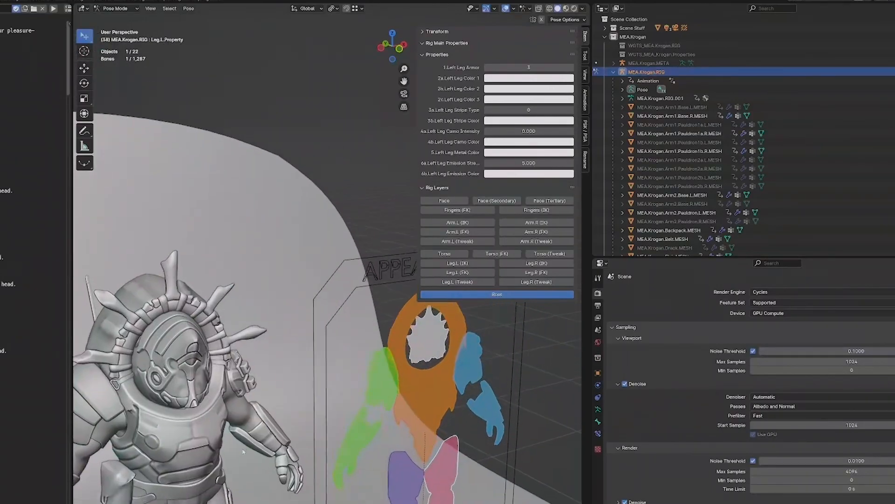
left_click(417, 346)
middle_click_drag(417, 346, 442, 286, "shift")
left_click_drag(527, 68, 526, 68)
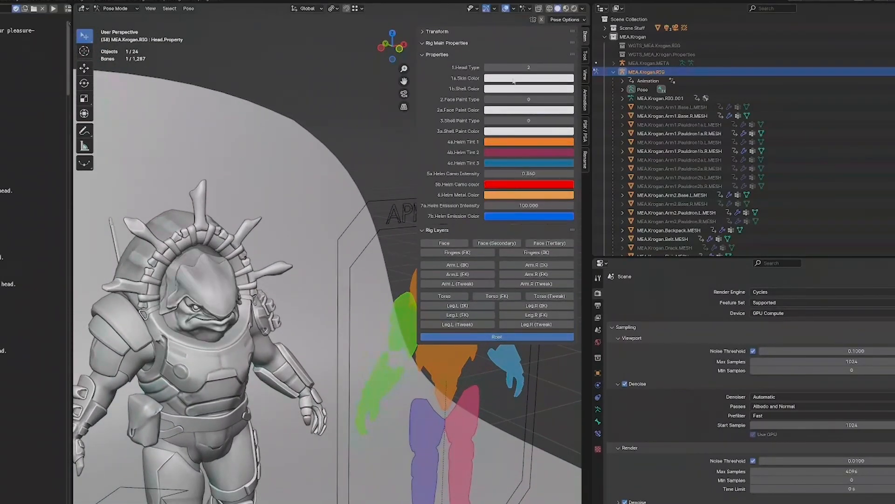
Switch the viewport to Material Preview shading so the Krogan shows its textures and colors.
middle_click_drag(287, 359, 308, 306)
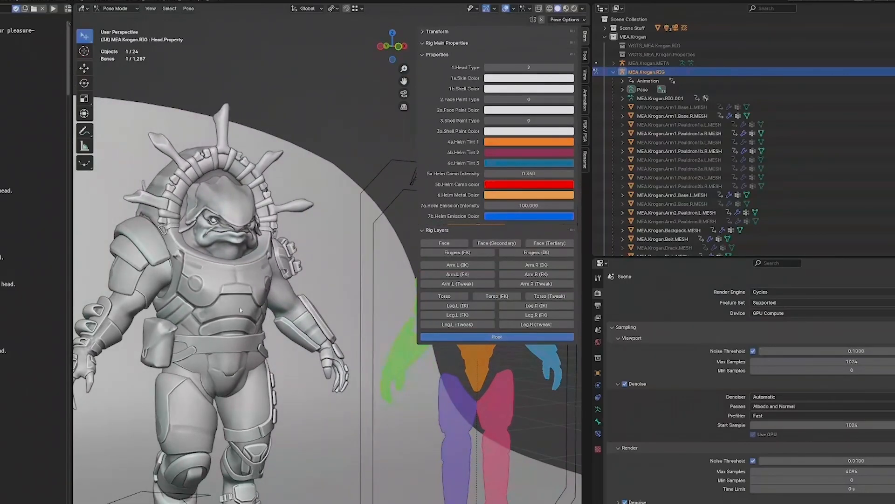
middle_click_drag(240, 310, 294, 386)
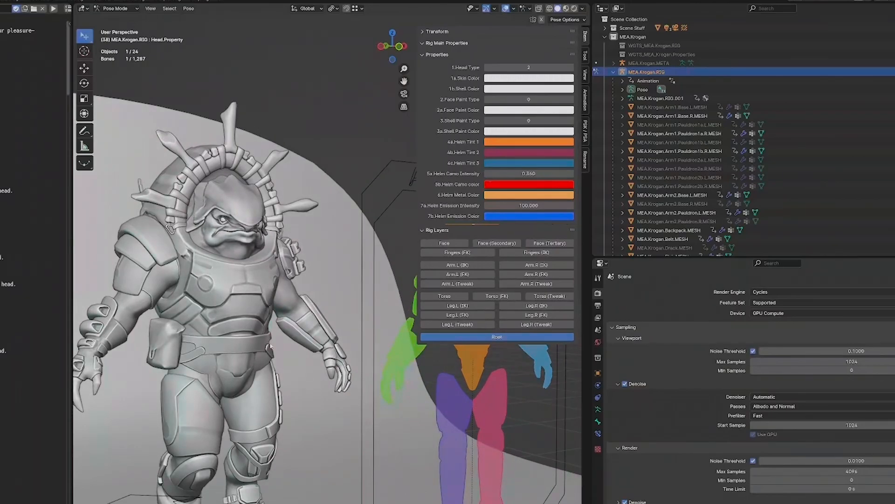
key("z")
left_click(242, 366)
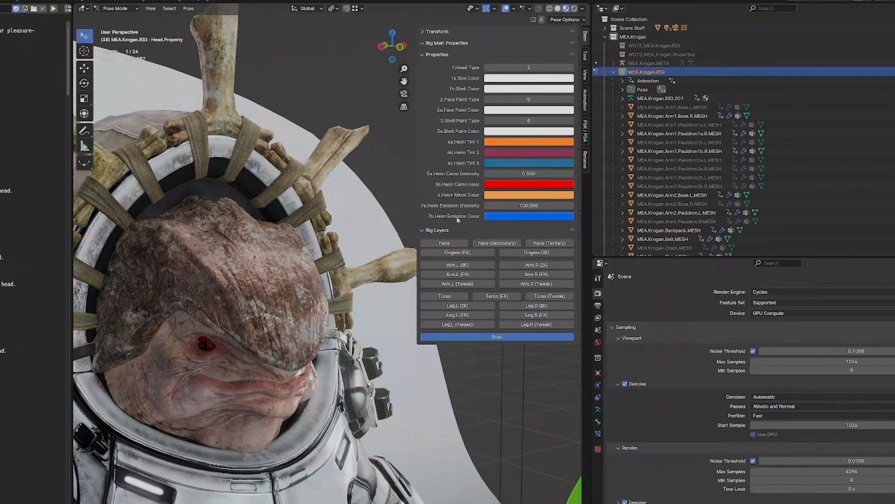
Adjust the head's Skin Color with the color picker and tint the Shell Color light green.
left_click(512, 79)
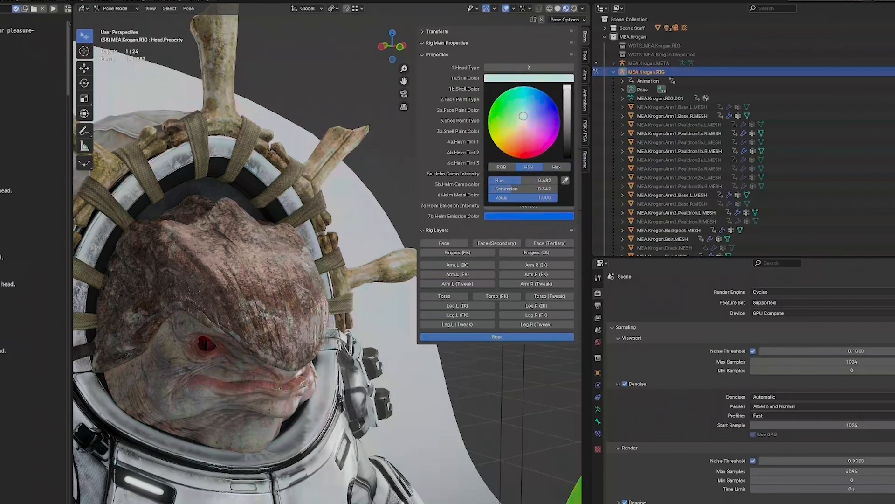
mouse_move(524, 123)
left_mouse_down()
mouse_move(501, 94)
mouse_move(551, 112)
mouse_move(506, 137)
mouse_move(519, 126)
left_mouse_up()
left_click(528, 89)
mouse_move(501, 141)
left_mouse_down()
mouse_move(524, 122)
mouse_move(515, 135)
left_mouse_up()
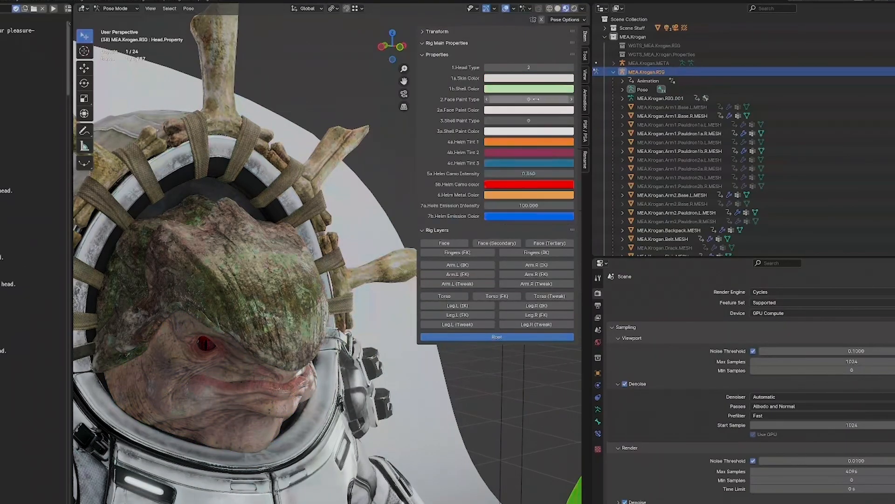
Enable a face paint pattern through Face Paint Type and color the face paint orange.
left_click_drag(529, 99, 550, 100)
left_click(523, 112)
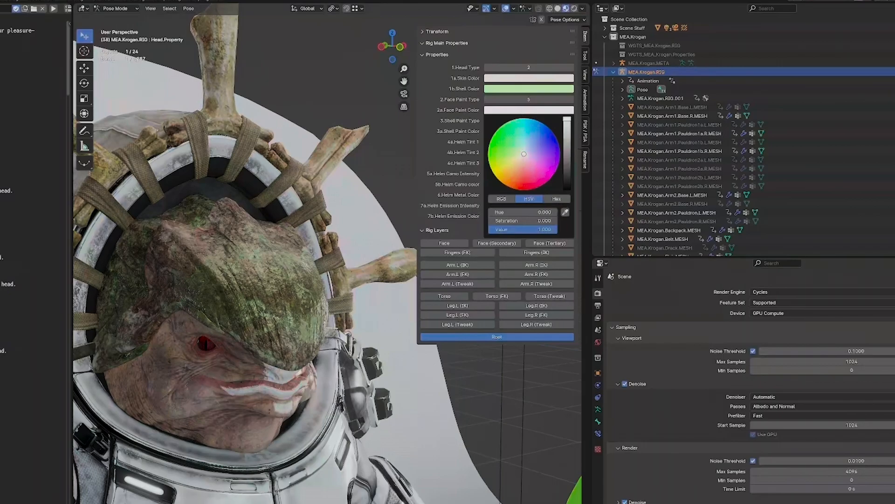
mouse_move(532, 156)
left_mouse_down()
mouse_move(513, 140)
mouse_move(559, 154)
mouse_move(558, 145)
left_mouse_up()
Choose a different face paint pattern, enable a shell paint pattern, and color the shell paint red.
mouse_move(523, 99)
left_mouse_down()
mouse_move(534, 99)
mouse_move(542, 121)
left_mouse_up()
left_click(530, 135)
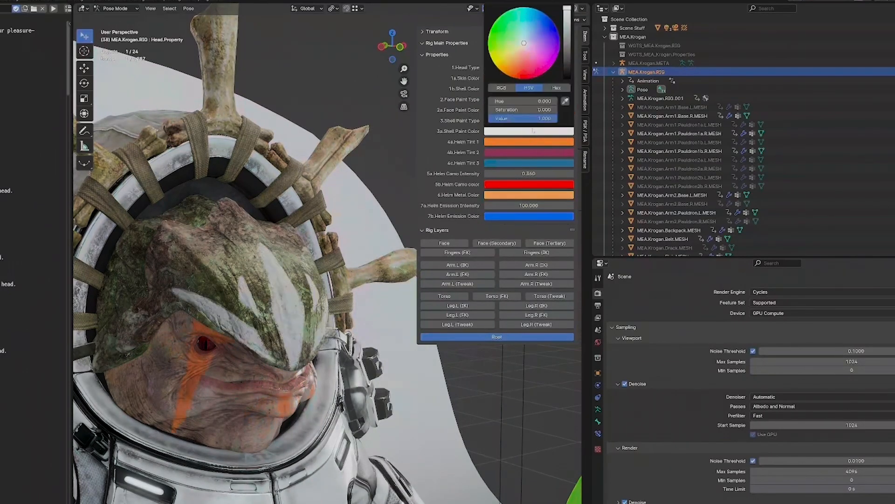
left_click_drag(525, 50, 555, 50)
left_click_drag(529, 120, 543, 120)
Select the torso control on the Appearance board and set Base Body Color 1 to green.
scroll(478, 396, "down", 5)
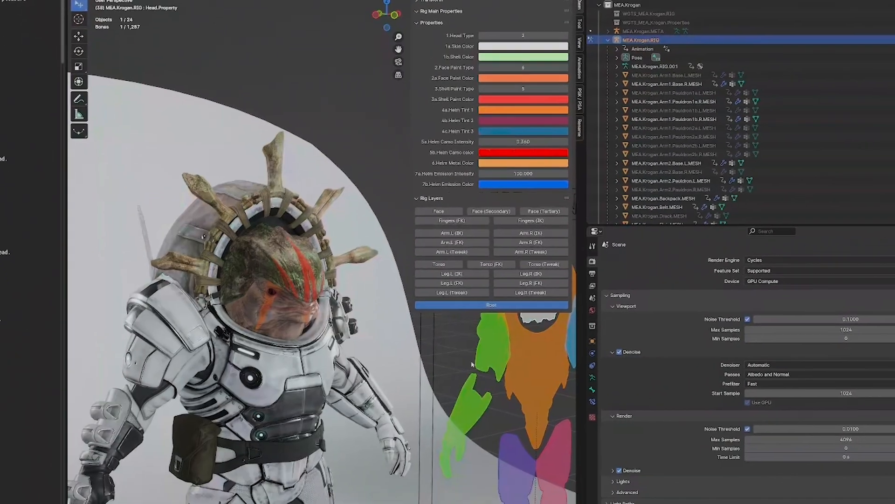
left_click(546, 373)
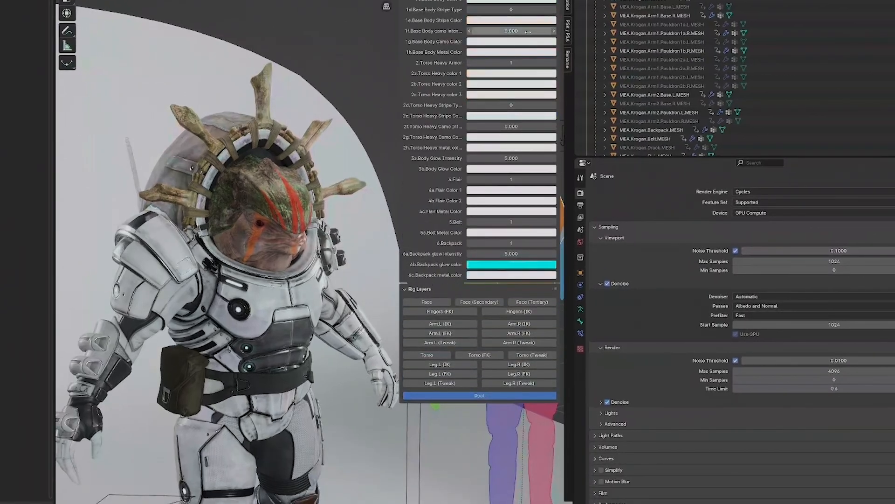
left_click(512, 73)
left_click(502, 49)
left_click_drag(503, 49, 489, 12)
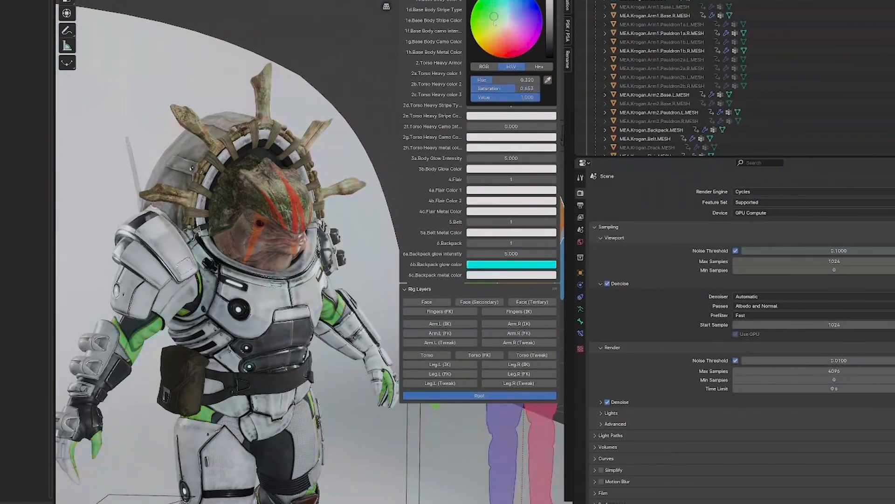
Set Base Body Color 2 to yellow-green and Base Body Color 3 to deep blue.
scroll(305, 219, "down", 3)
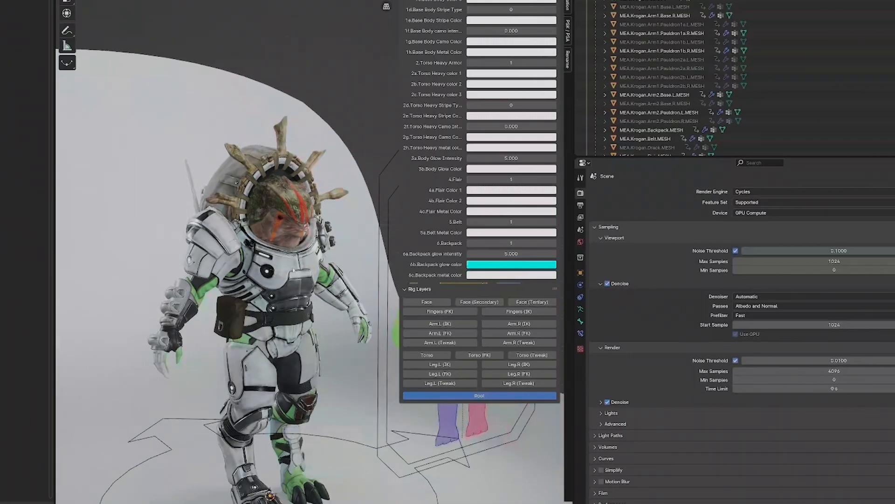
middle_click_drag(305, 219, 276, 248)
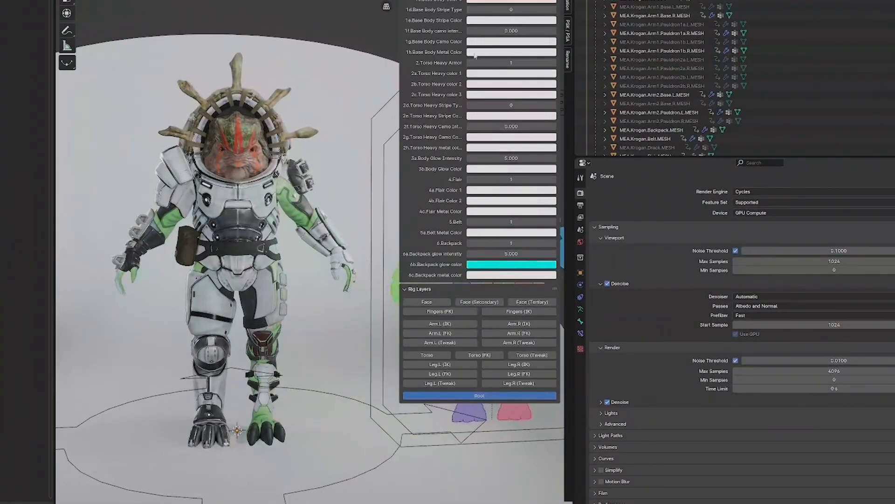
scroll(243, 225, "up", 4)
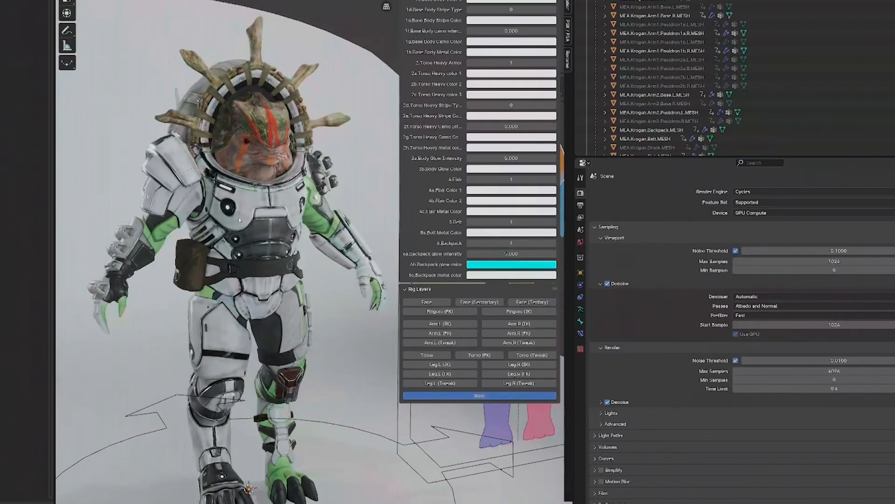
left_click(489, 2)
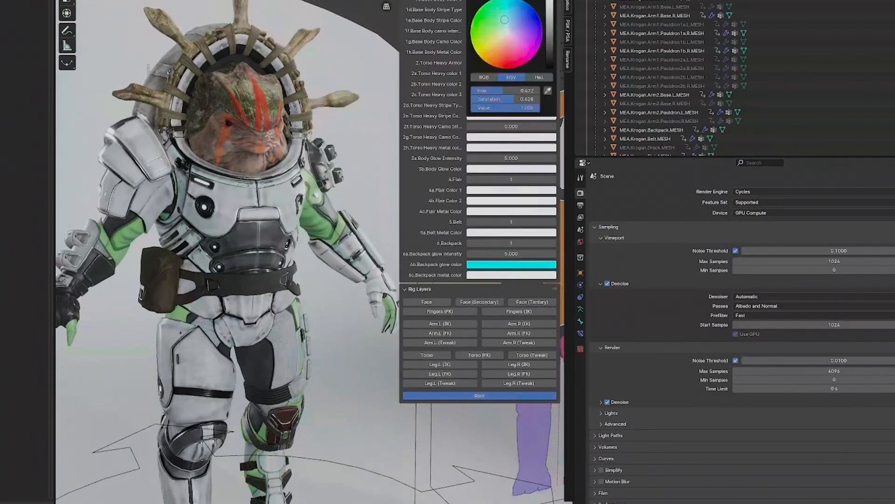
left_click(495, 2)
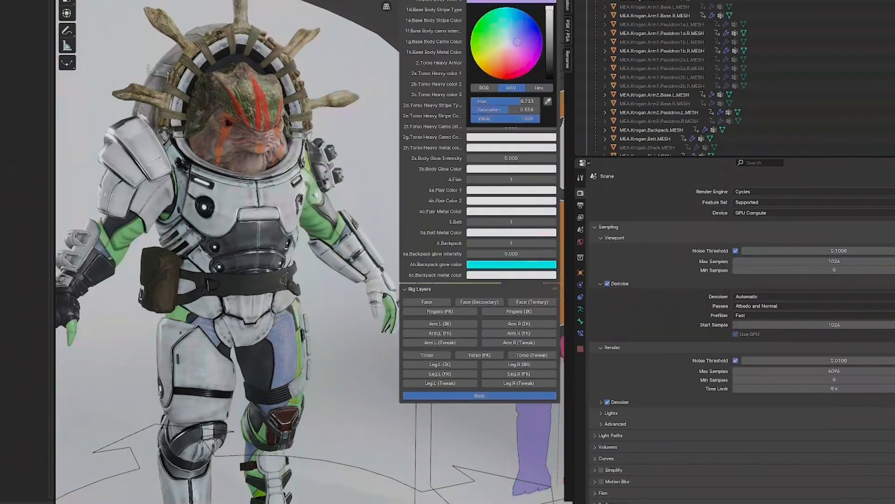
left_click(540, 31)
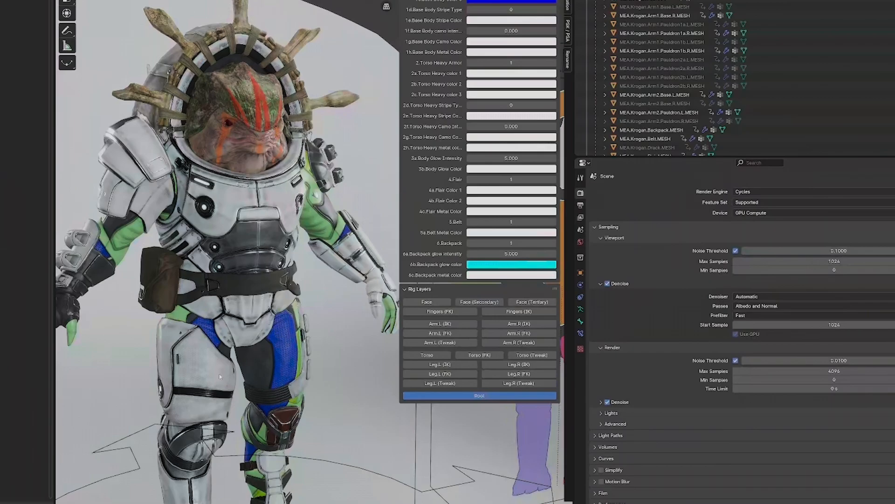
Try Torso Heavy Armor at 0 to expose the base body colors, and undo the change.
middle_click_drag(220, 377, 237, 354)
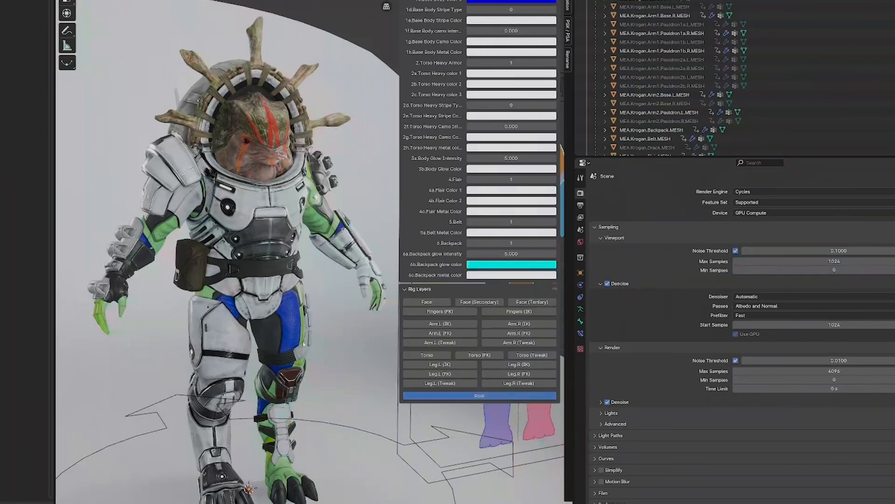
left_click(470, 63)
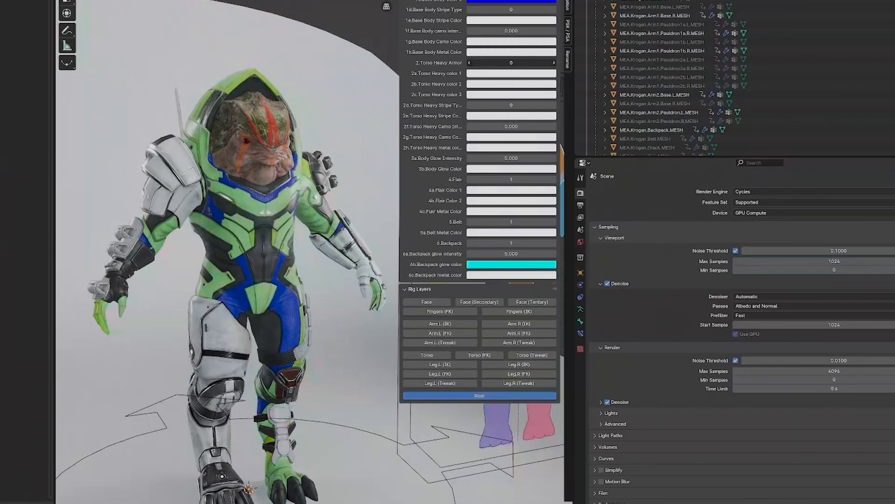
key("ctrl+z")
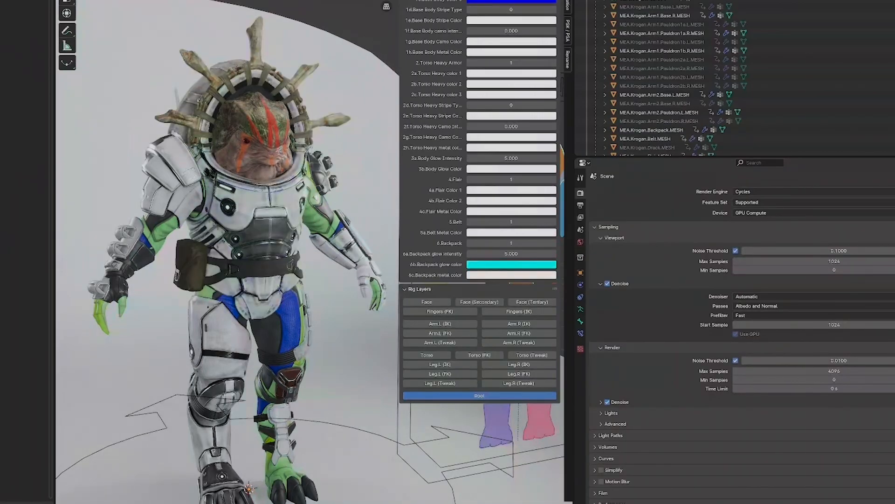
Copy the base body's green and blue onto Torso Heavy colors 1 and 3, and make Torso Heavy color 2 brown.
key("ctrl+v")
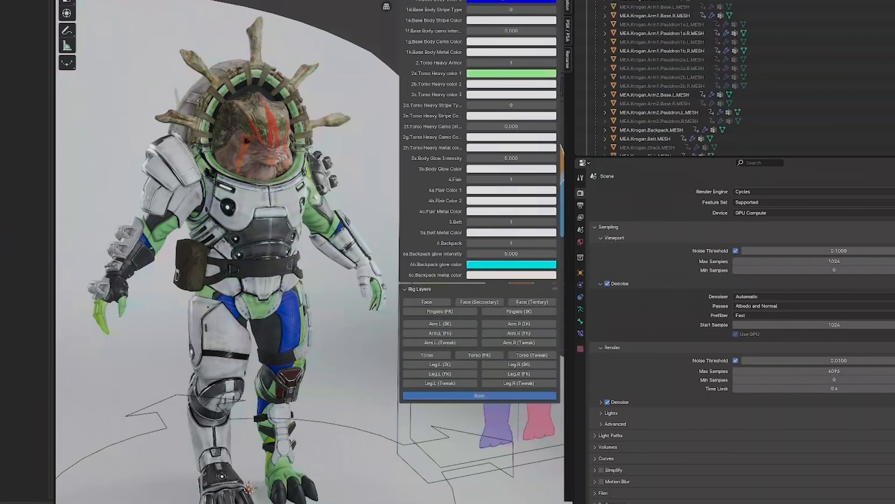
key("ctrl+v")
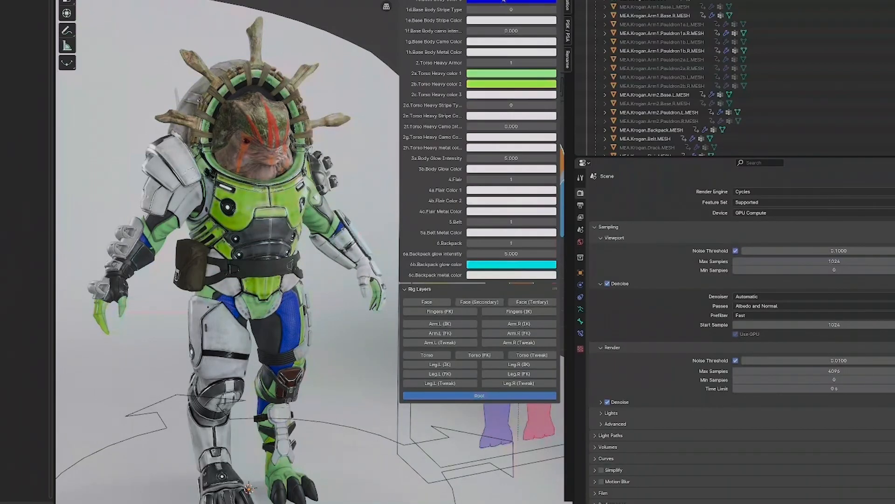
key("ctrl+v")
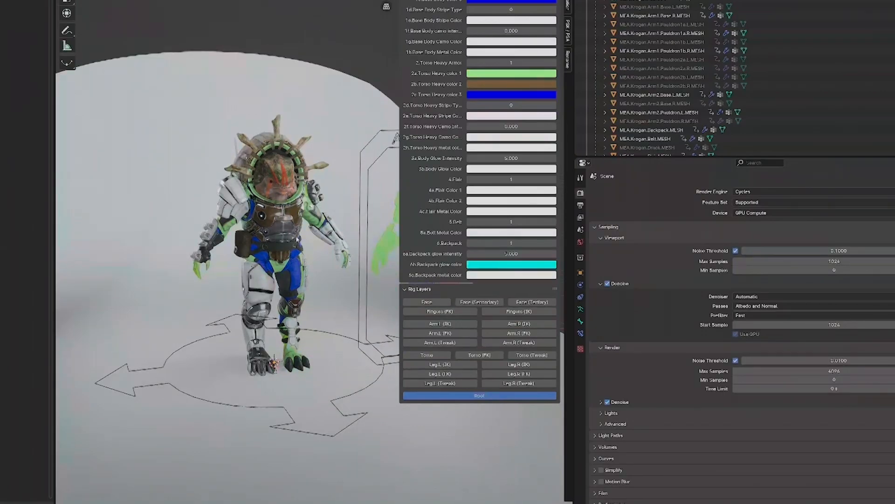
Widen the text editor to show the rig property descriptions in full, and narrow it again.
scroll(286, 351, "up", 5)
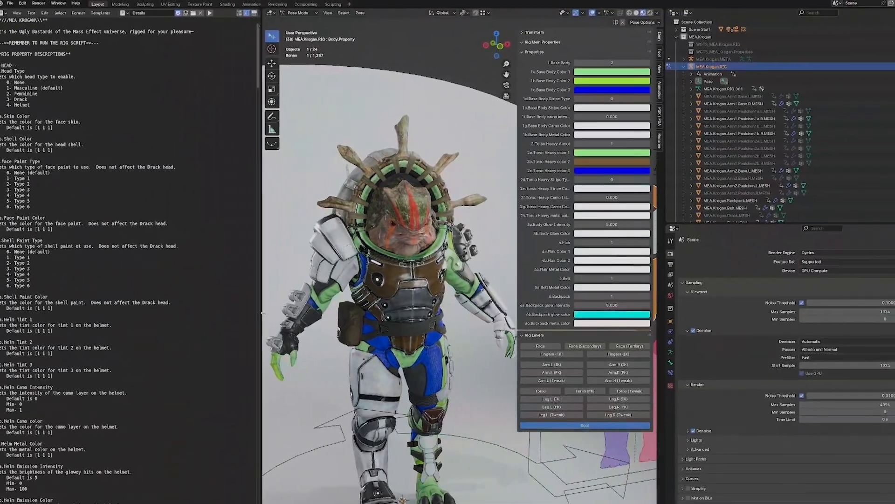
left_click_drag(262, 314, 305, 317)
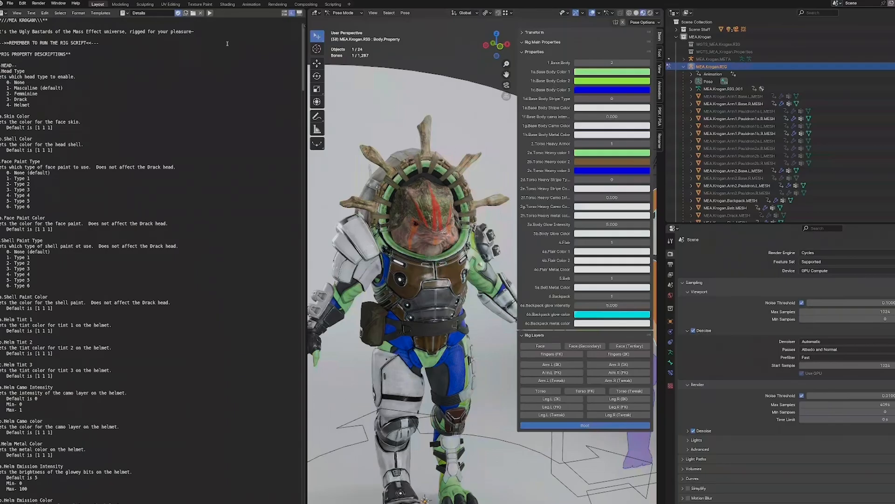
mouse_move(303, 42)
left_mouse_down()
mouse_move(297, 477)
mouse_move(297, 66)
mouse_move(101, 66)
left_mouse_up()
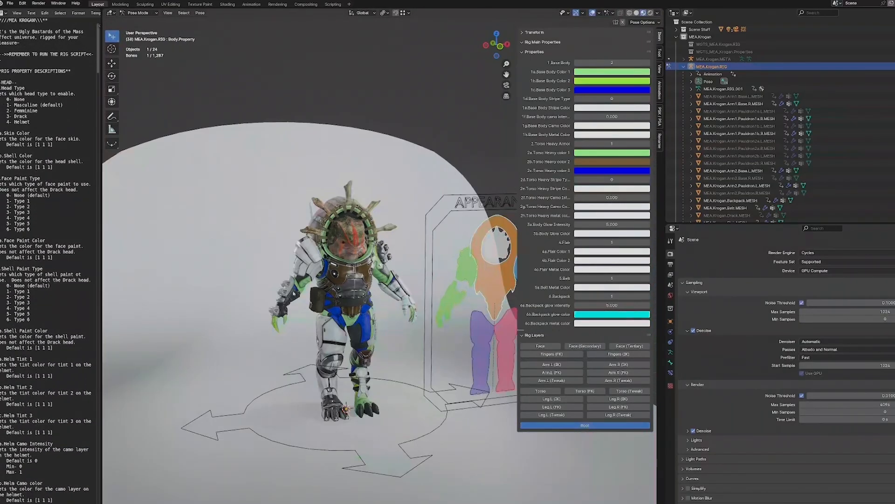
Hide the viewport sidebar, collapse the MEA.Krogan.RIG hierarchy in the Outliner, and unhide the MEA.Krogan.META rig.
key("n")
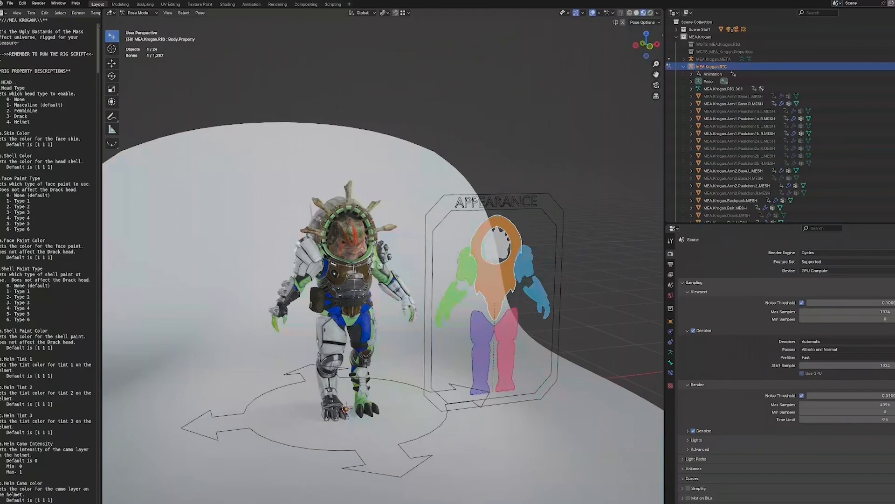
left_click(683, 67)
left_click(894, 59)
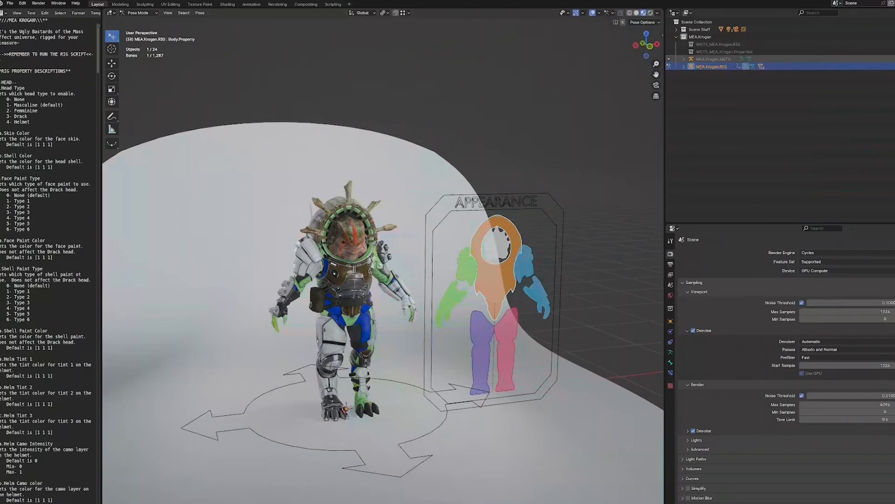
left_click(894, 67)
scroll(413, 273, "up", 2)
middle_click_drag(413, 273, 434, 273)
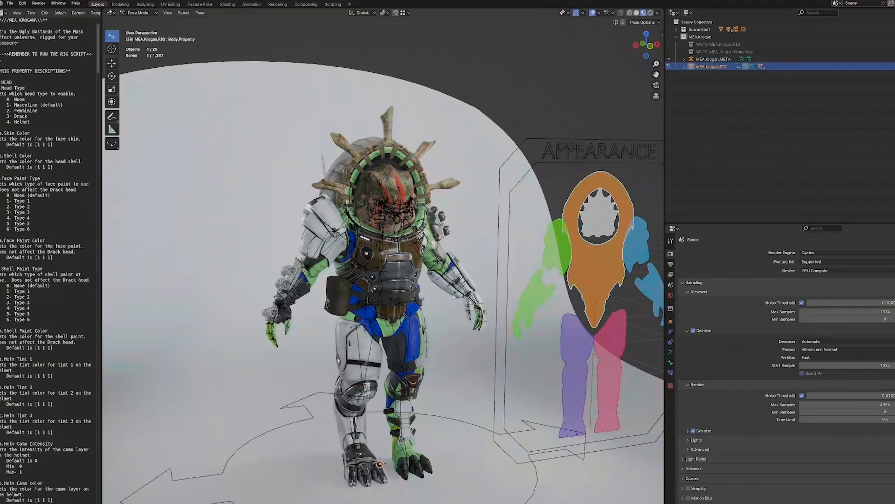
Examine the Krogan's arm and torso control bones from several angles and distances.
key("n")
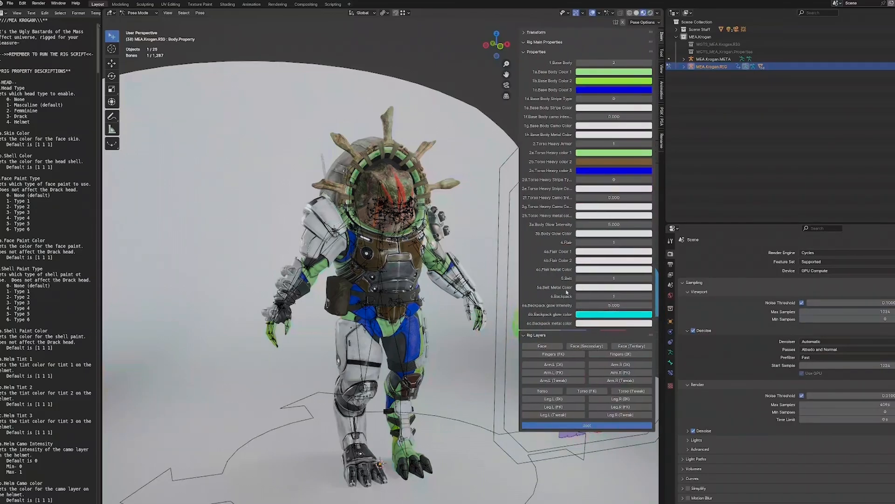
key("n")
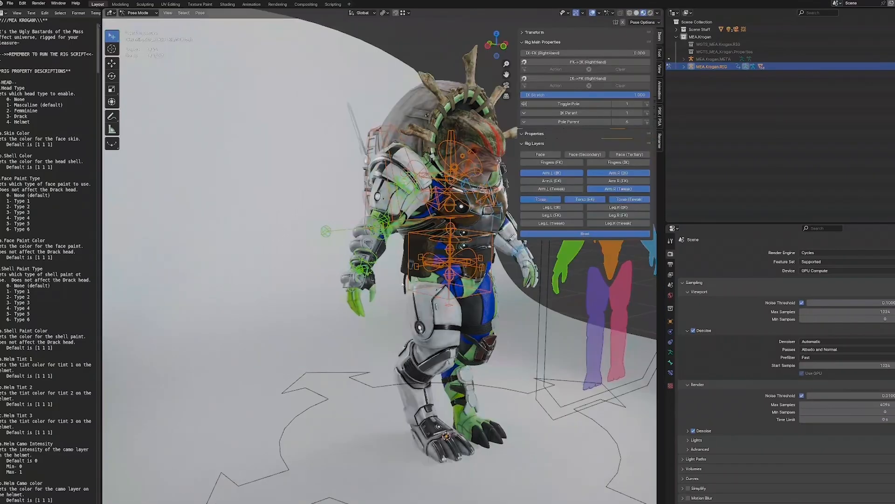
middle_click_drag(408, 270, 328, 293, "shift")
scroll(328, 293, "up", 2)
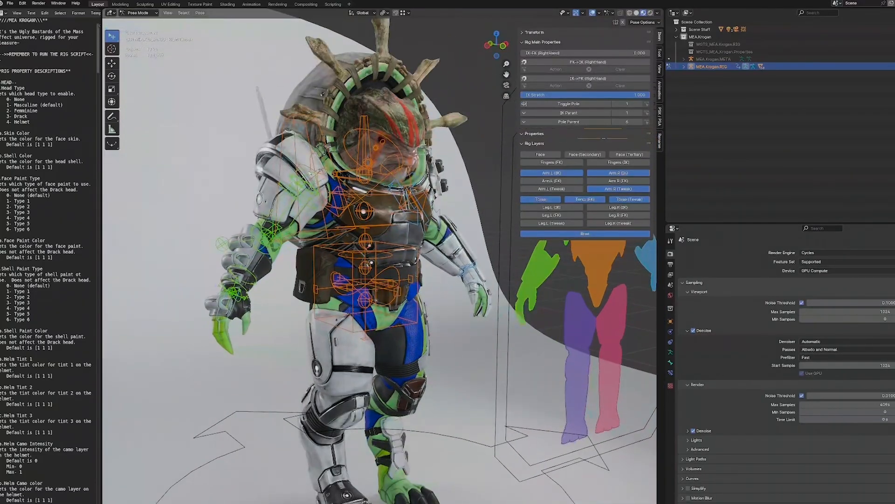
middle_click_drag(295, 152, 365, 224)
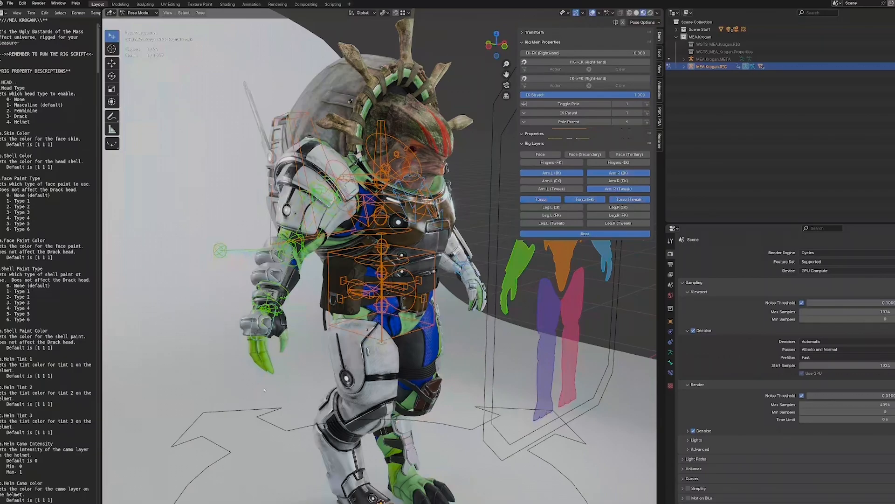
scroll(264, 389, "down", 8)
scroll(289, 377, "up", 5)
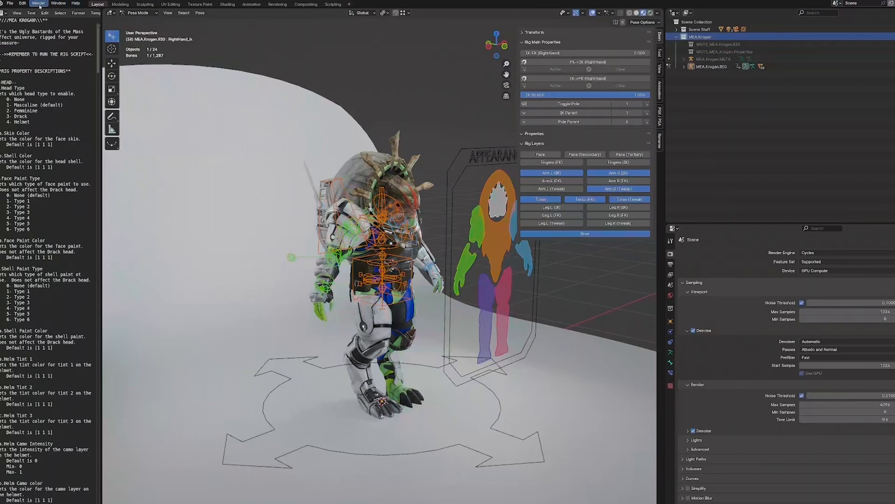
Create a new General file in place of the current Krogan scene.
left_click(9, 3)
left_click(10, 4)
left_click(97, 10)
left_click(499, 278)
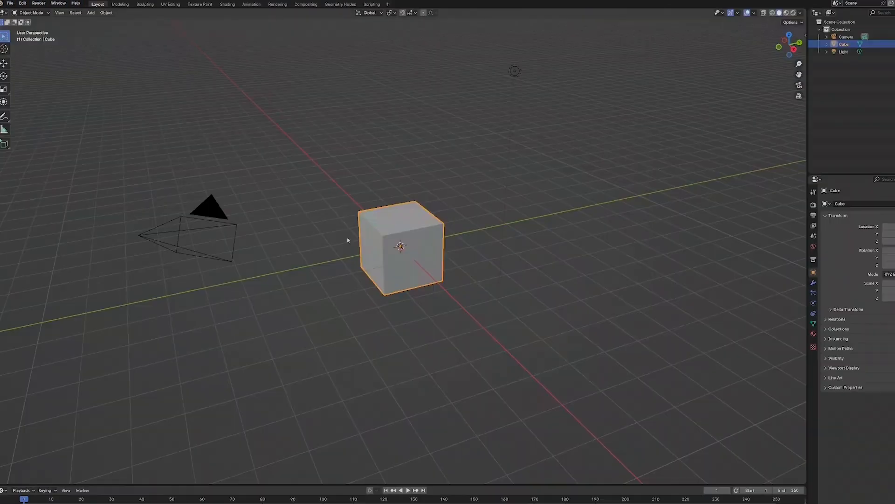
Delete all default objects and append the MEA.Krogan collection from Blender Stuff\Models\MEA\KRG\MEA.Krogan Blender v4.0.blend.
key("a")
key("Delete")
left_click(9, 3)
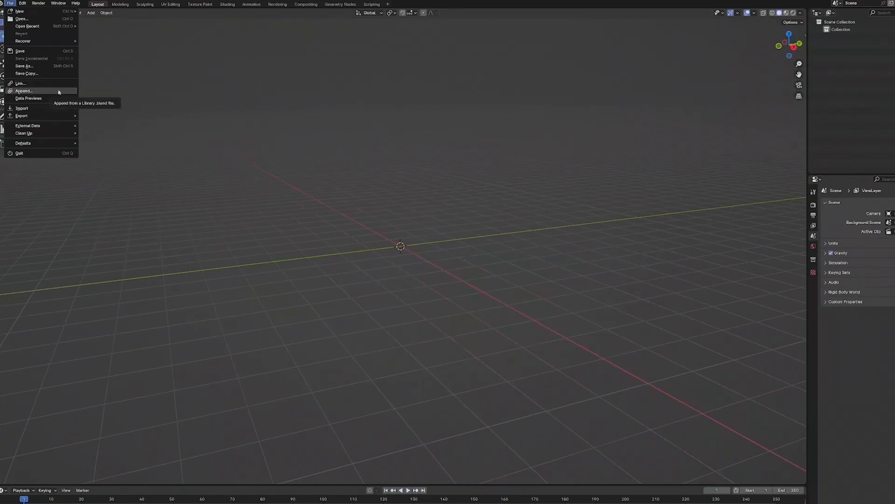
left_click(59, 92)
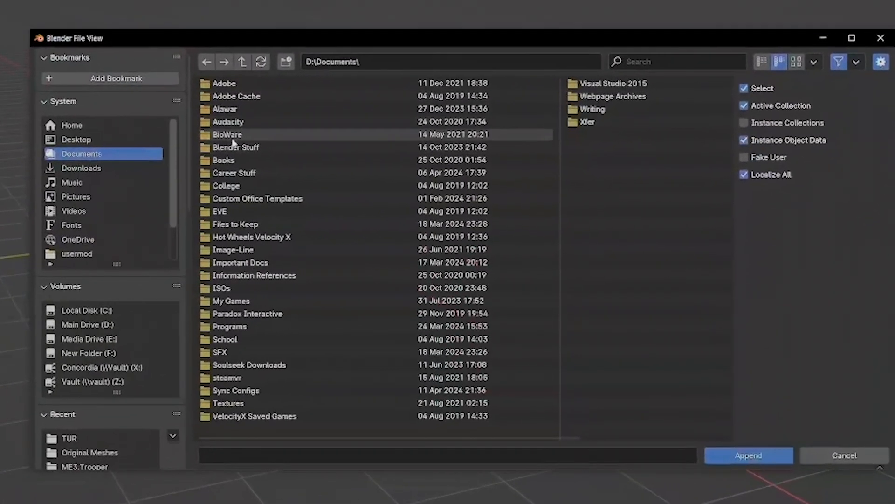
left_click(232, 146)
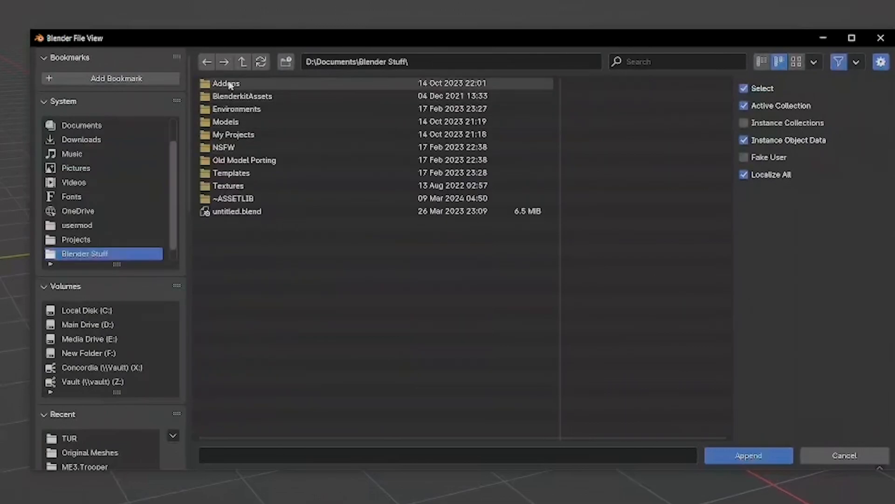
double_click(226, 122)
double_click(228, 85)
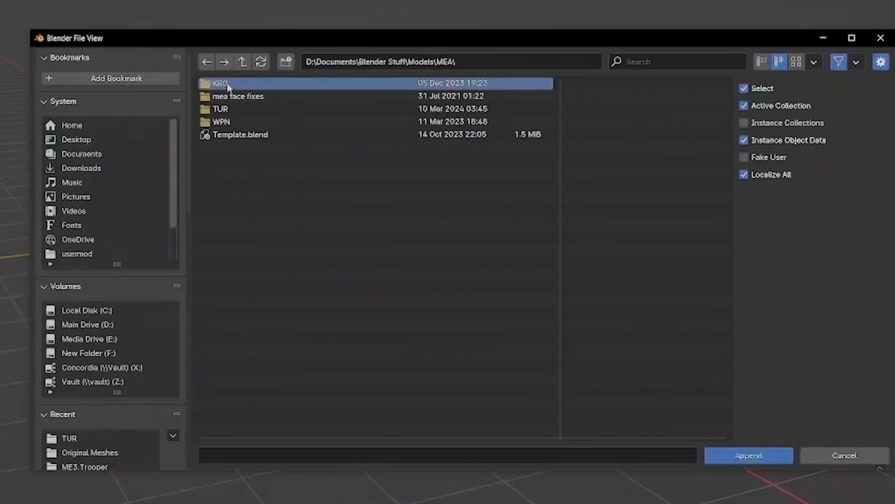
double_click(228, 85)
double_click(235, 134)
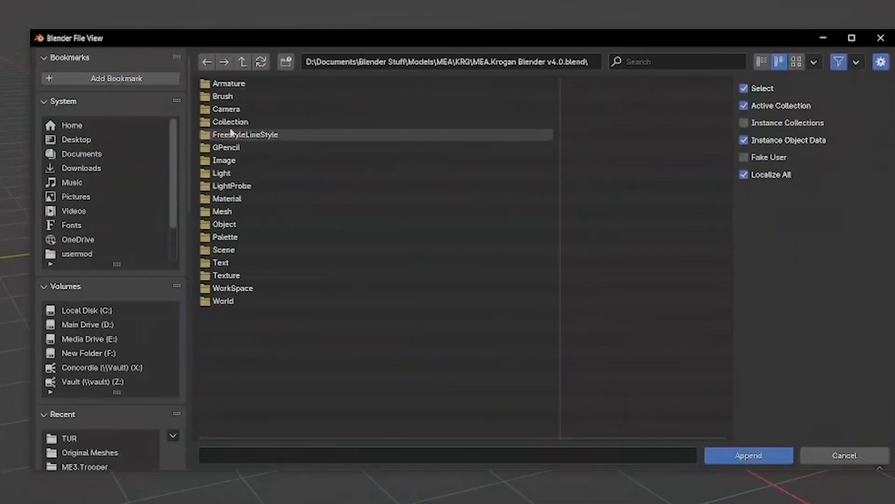
double_click(233, 122)
left_click(238, 84)
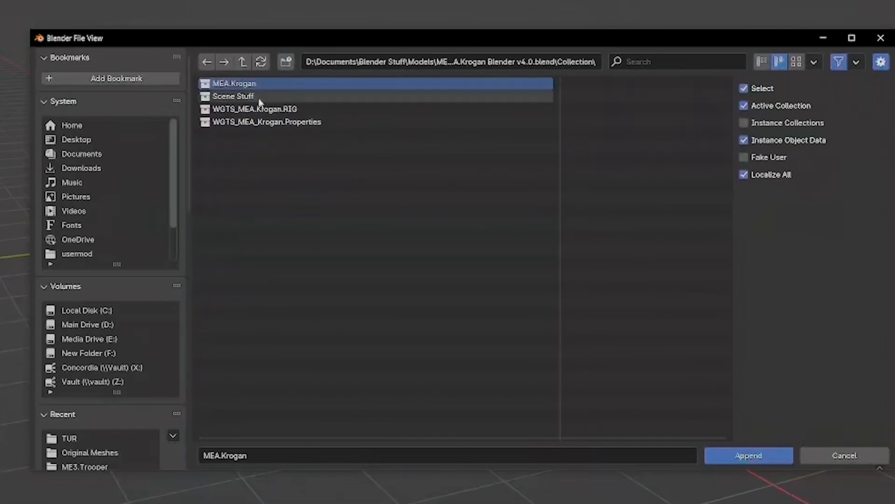
left_click(747, 456)
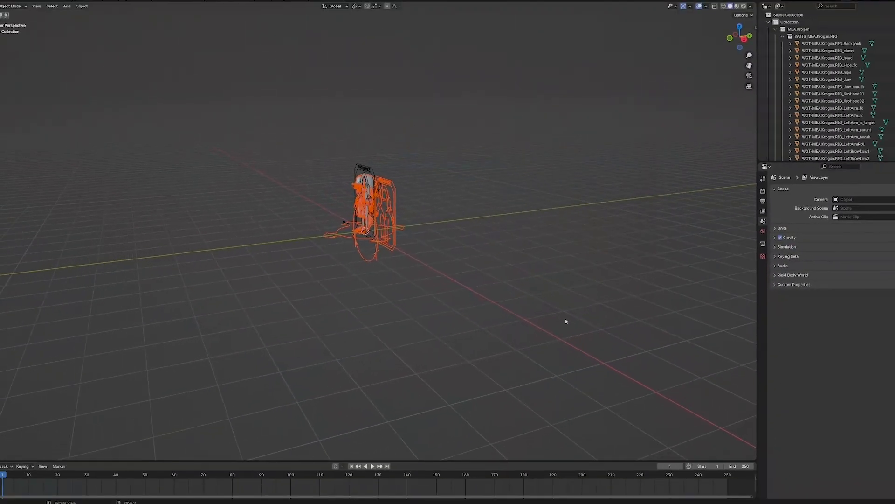
Collapse the WGTS_MEA.Krogan.RIG and WGTS_MEA_Krogan.Properties widget collections and exclude both from the view layer.
scroll(544, 290, "up", 3)
middle_click_drag(323, 289, 395, 289)
scroll(395, 238, "up", 3)
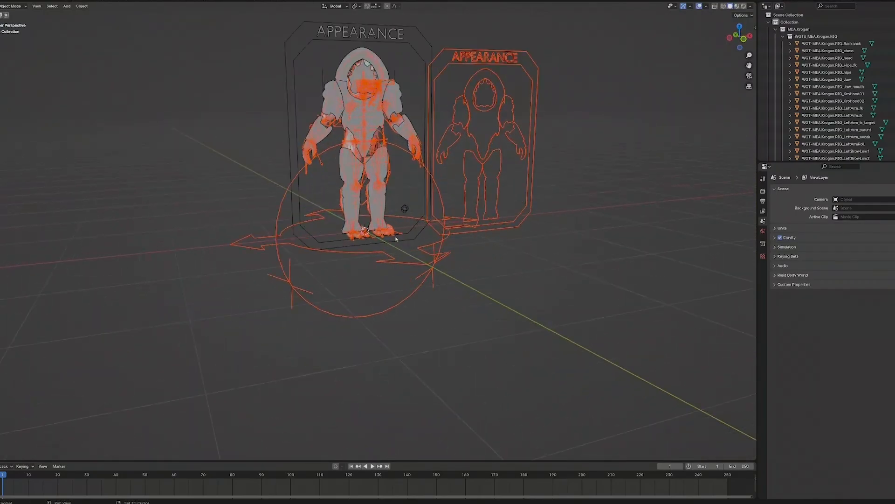
middle_click_drag(411, 108, 429, 172, "shift")
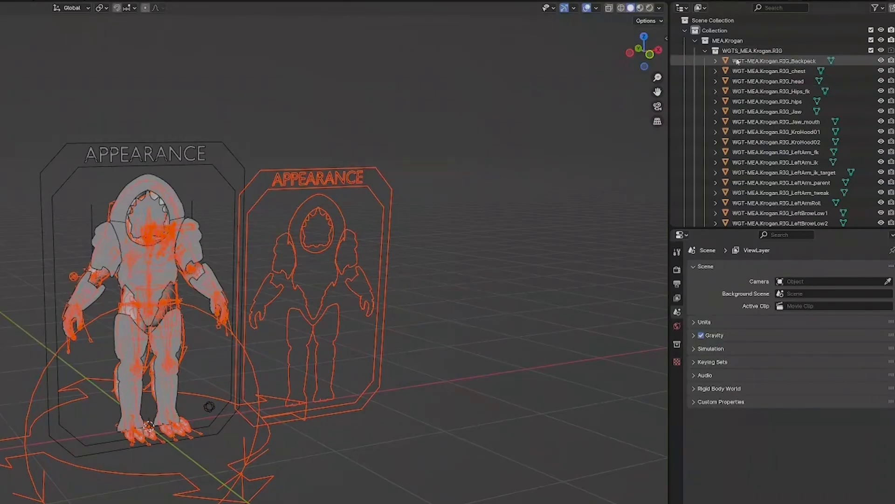
left_click(705, 50)
left_click(706, 60)
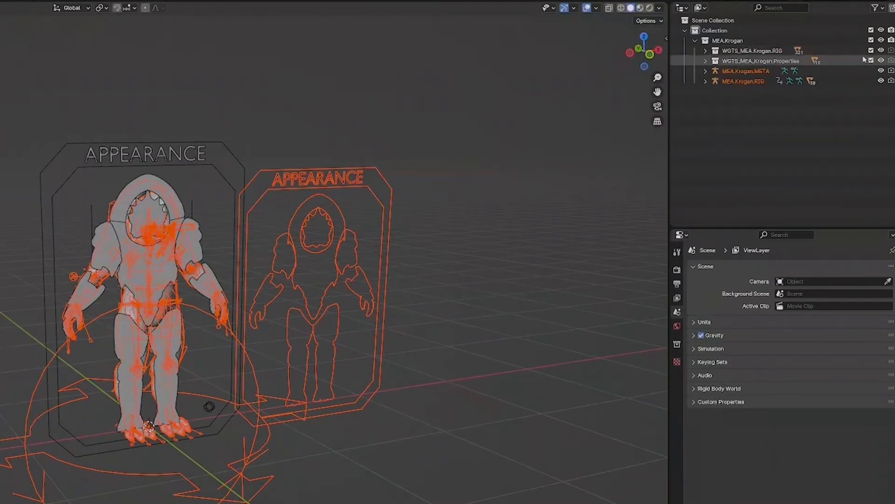
left_click_drag(871, 50, 871, 61)
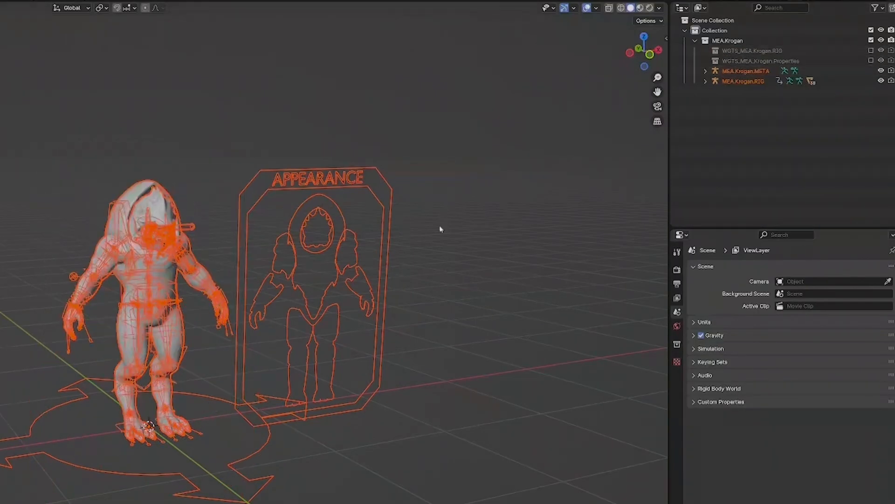
Hide the MEA.Krogan.META armature, select MEA.Krogan.RIG and switch it to Pose Mode.
left_click(739, 73)
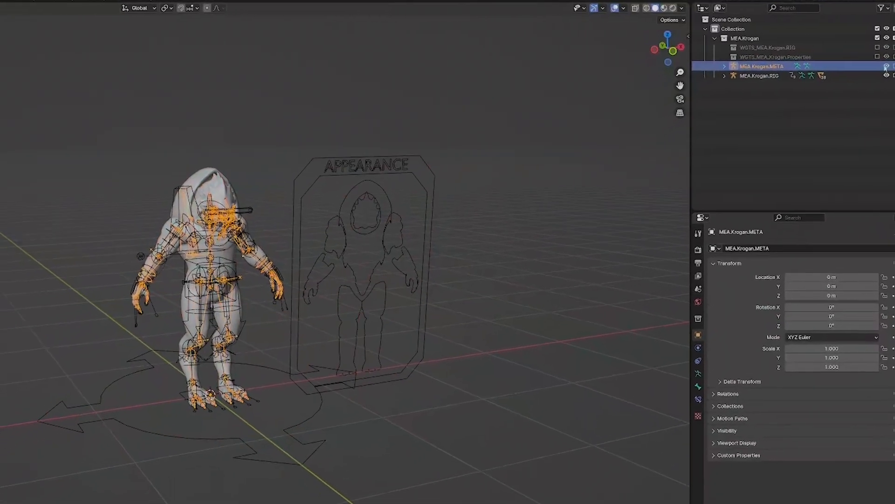
left_click(887, 67)
left_click(226, 226)
key("Tab")
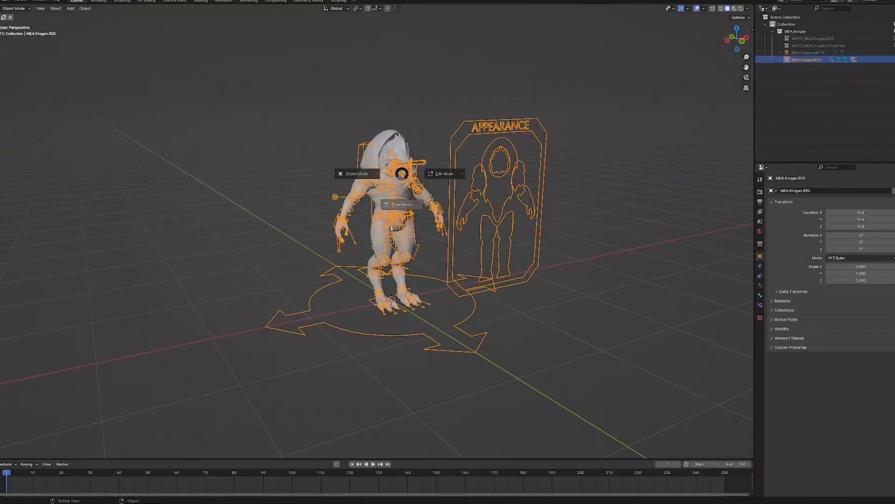
left_click(401, 204)
Show the viewport sidebar with the rig layers and collapse its Transform section.
key("n")
scroll(456, 183, "up", 5)
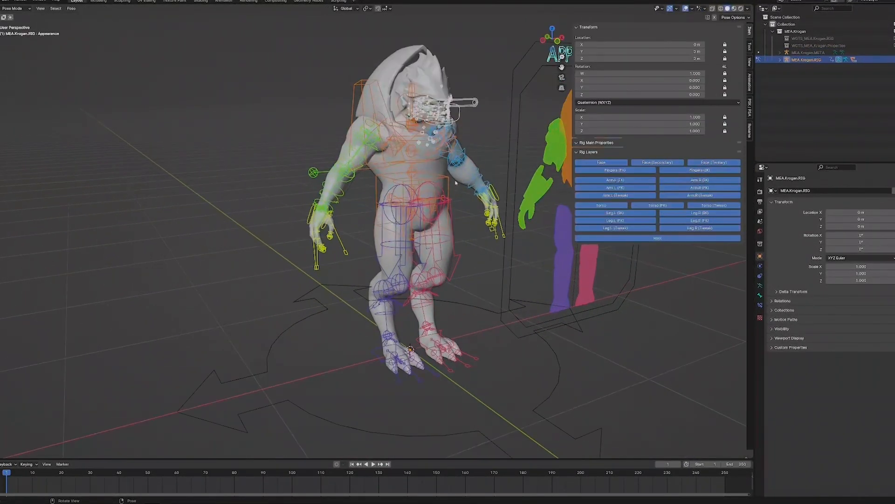
middle_click_drag(456, 183, 305, 230, "shift")
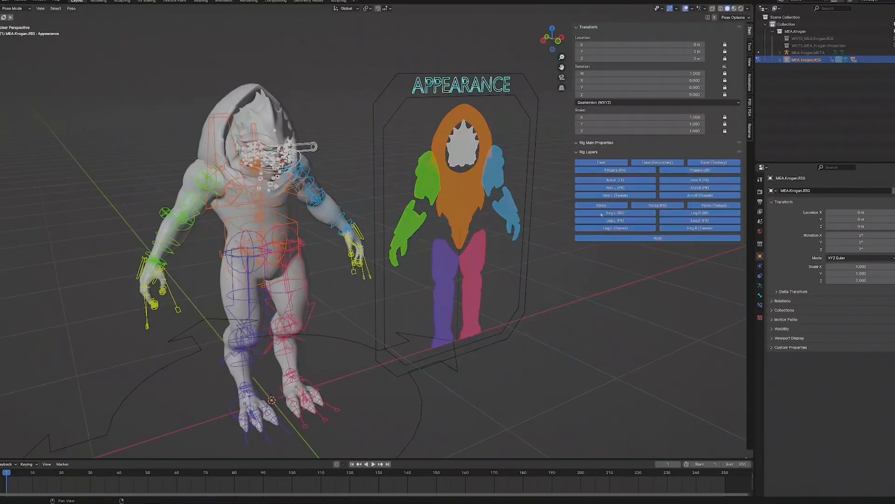
left_click(587, 27)
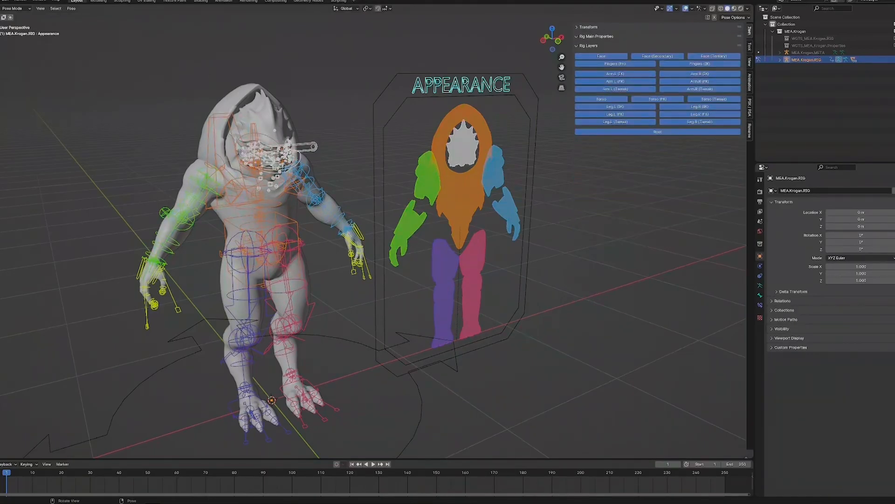
Split the 3D viewport vertically and turn the new area into a Text Editor.
left_click_drag(0, 7, 202, 19)
left_click(0, 8)
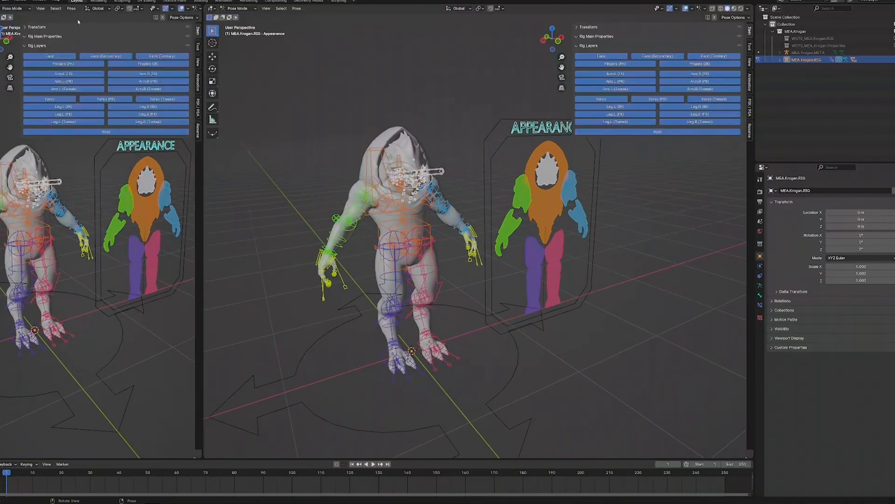
left_click(2, 13)
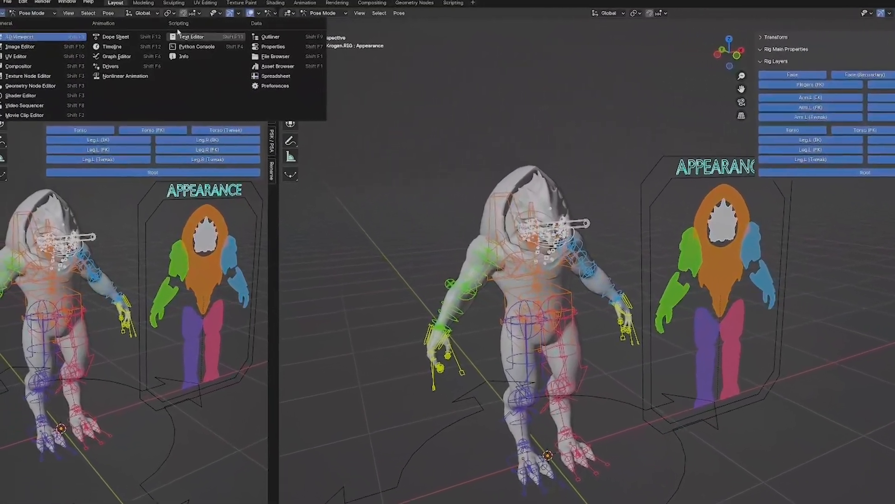
left_click(184, 36)
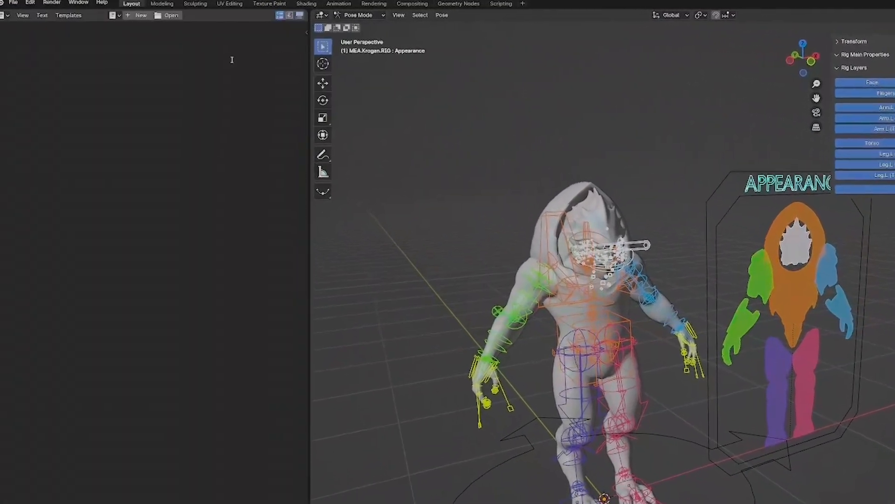
Load the MEA.Krogan.RIG_ui.py script in the Text Editor and go to its beginning.
left_click(123, 19)
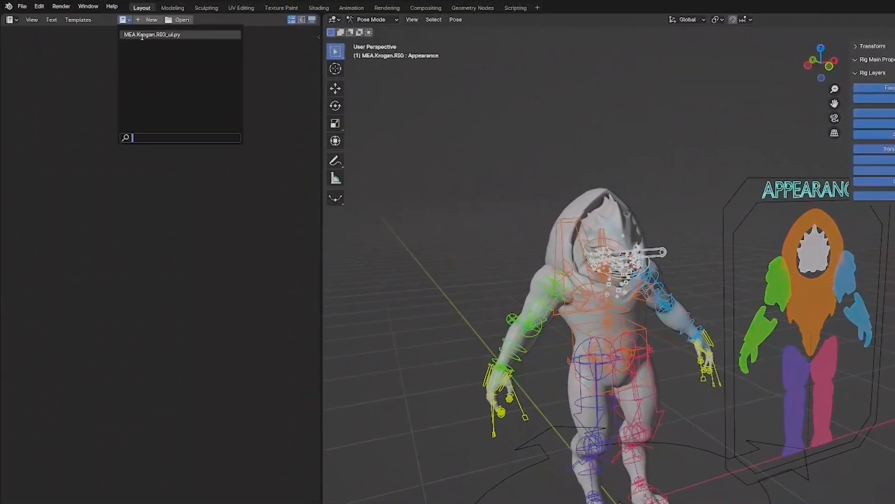
left_click(143, 37)
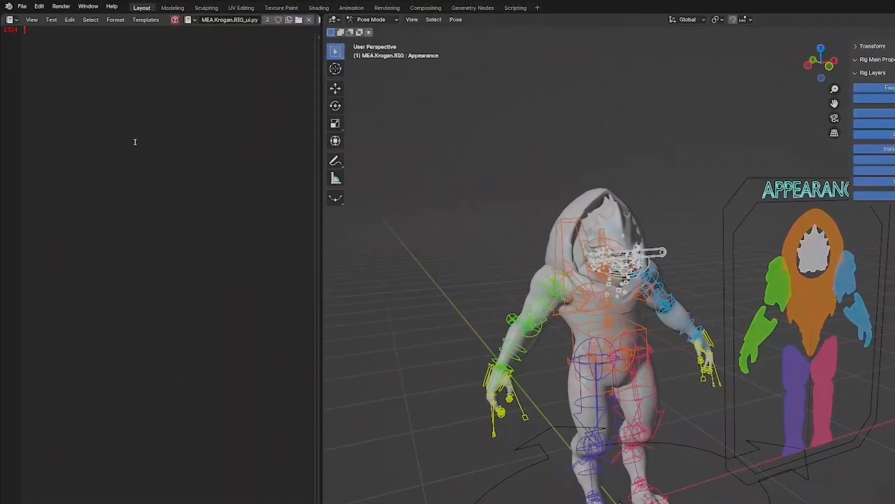
scroll(126, 140, "up", 6)
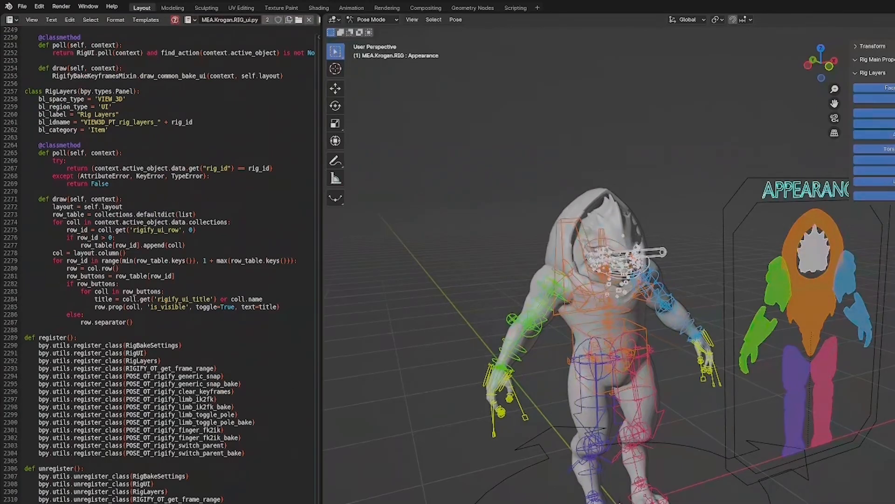
left_click_drag(312, 503, 293, 37)
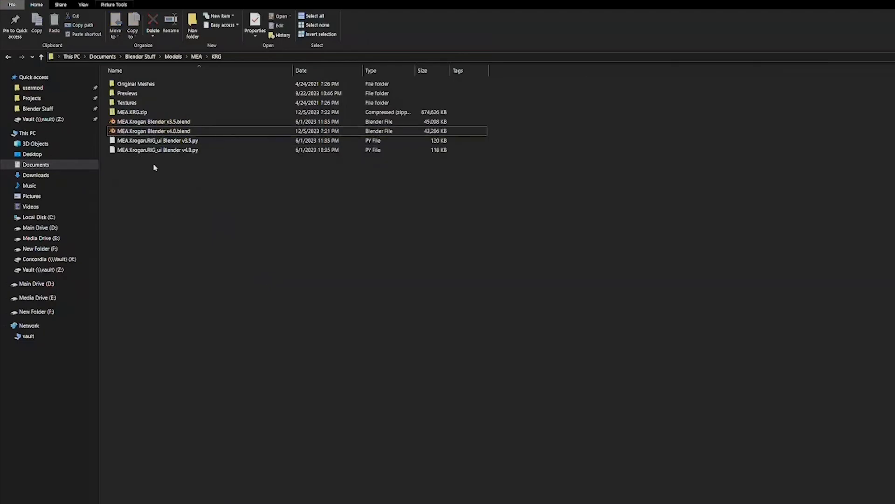
Examine the v3.5 and v4.0 blend files and rig UI scripts in the KRG folder in File Explorer.
left_click_drag(154, 168, 178, 184)
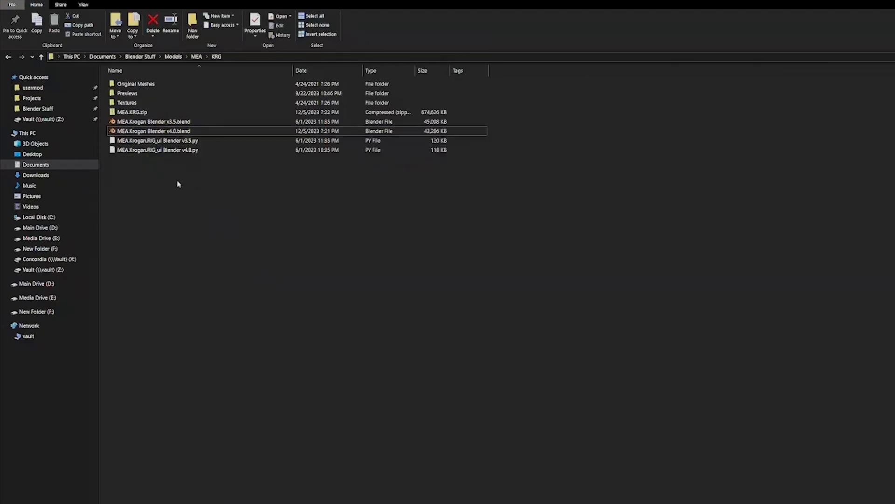
left_click(177, 132)
left_click(183, 122)
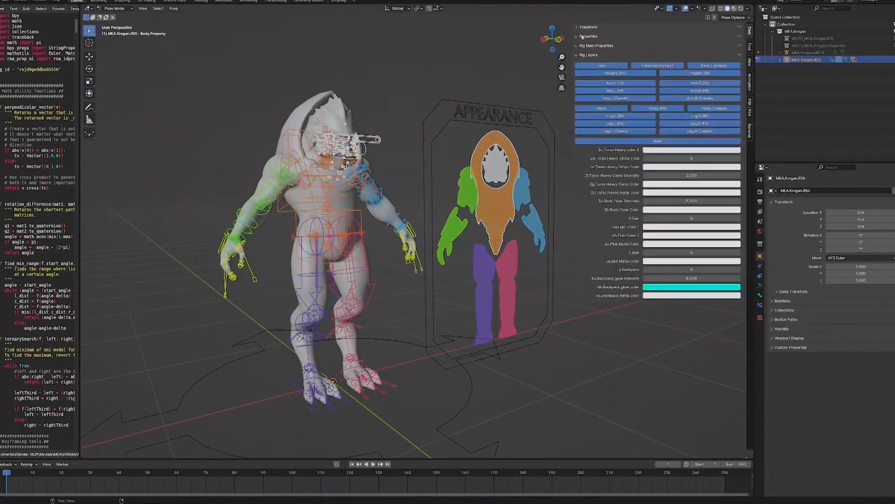
Expand the body control's custom properties and try switching the 1.Base Body value to another variant and back.
left_click(582, 36)
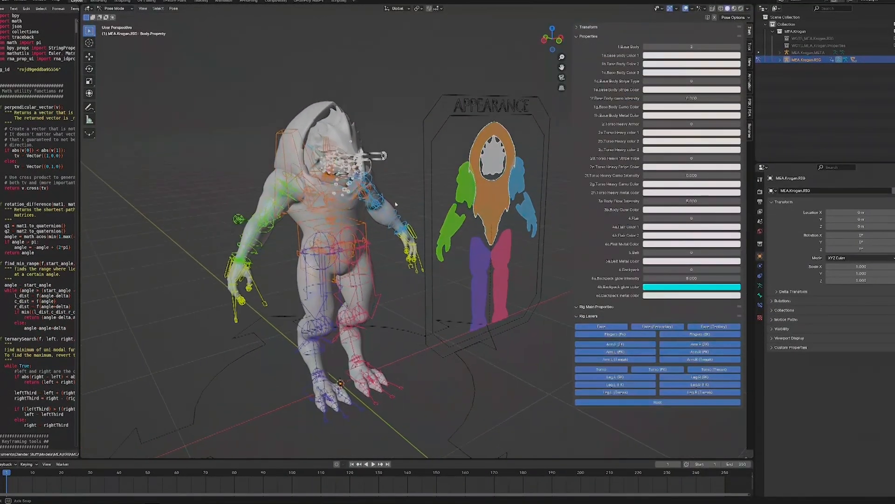
left_click(738, 47)
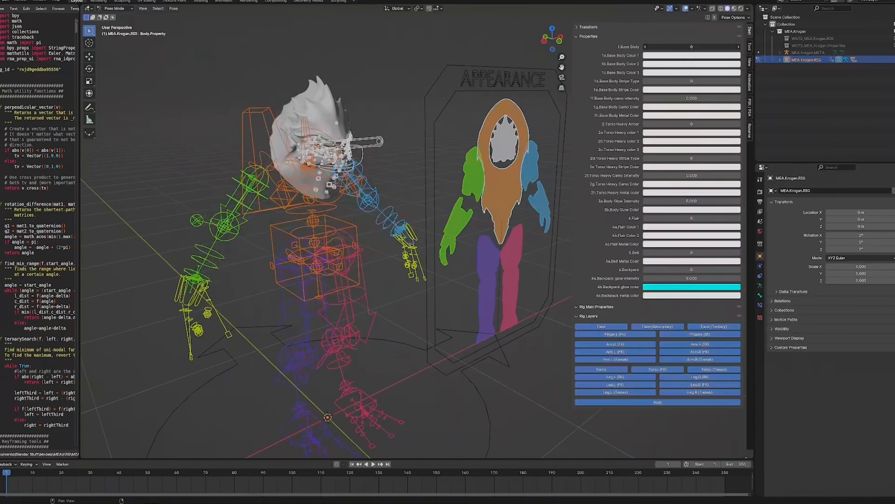
left_click(646, 47)
scroll(350, 271, "down", 3)
middle_click_drag(350, 272, 347, 261)
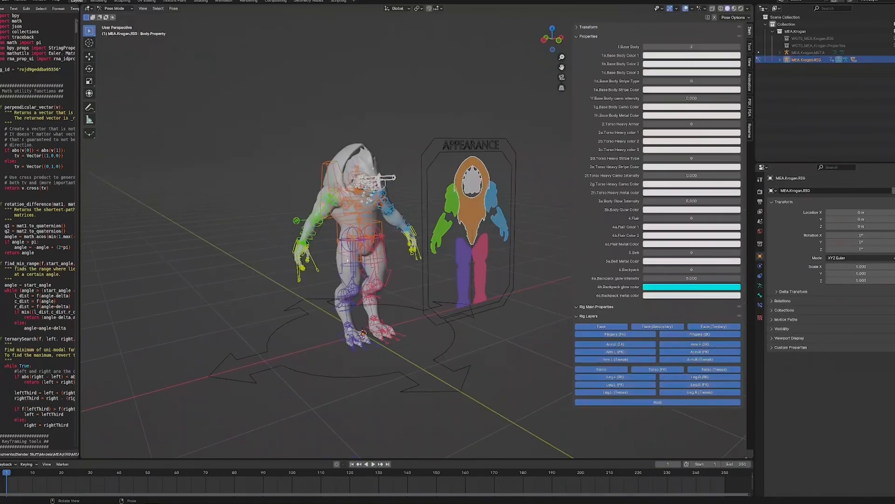
middle_click_drag(365, 232, 345, 230)
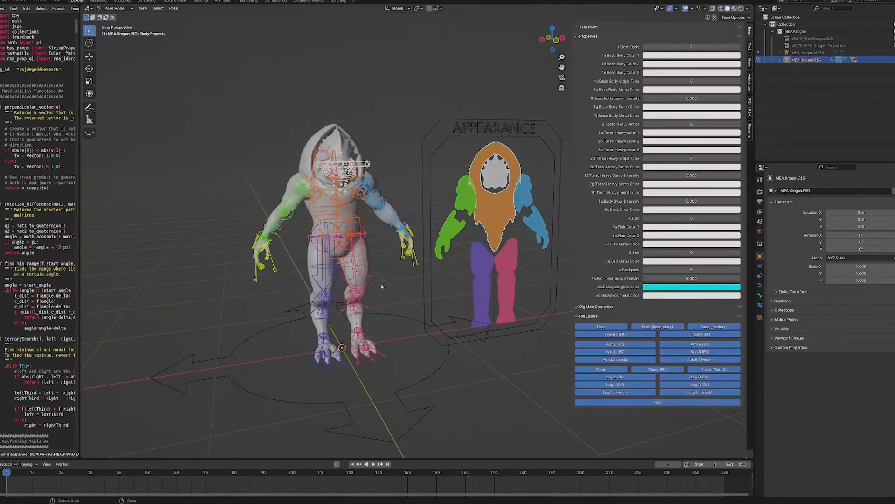
Select the RightLowLeg IK control at the Krogan's foot and try moving it.
middle_click_drag(411, 281, 398, 290)
left_click(333, 373)
middle_click_drag(332, 373, 324, 370)
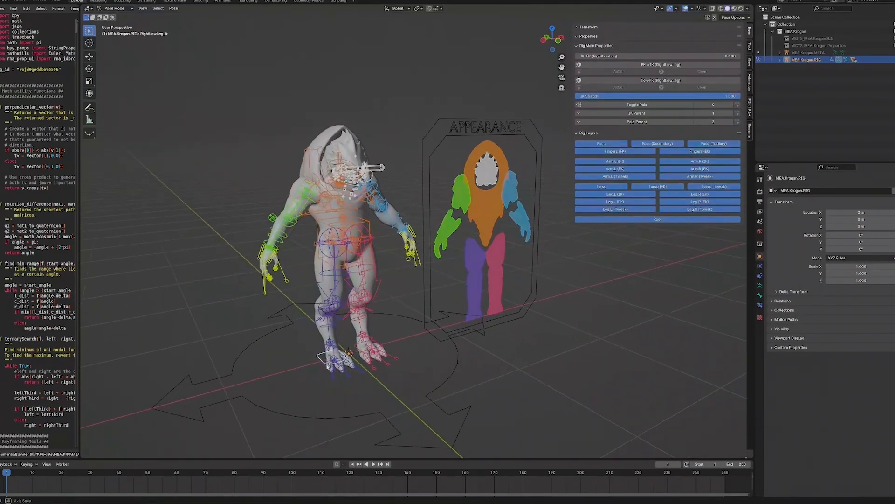
key("g")
right_click(325, 333)
middle_click_drag(410, 341, 425, 322)
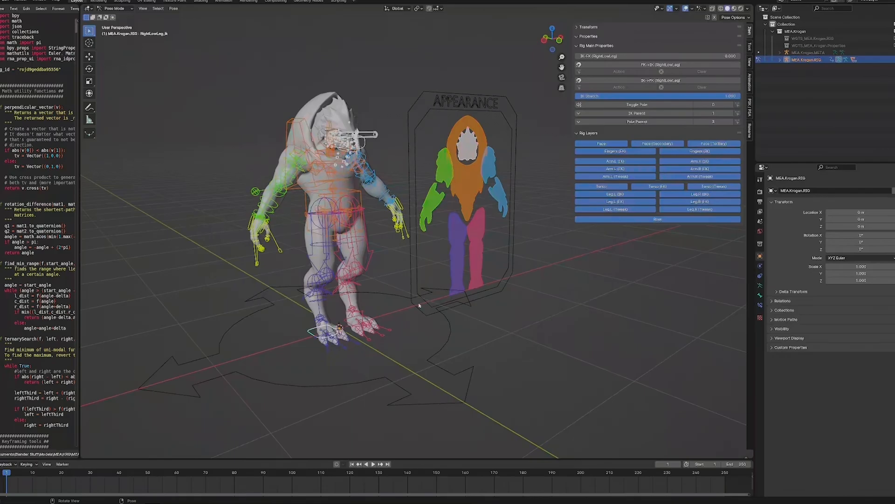
Switch the viewport shading to Wireframe and back to Solid.
key("z")
left_click(264, 153)
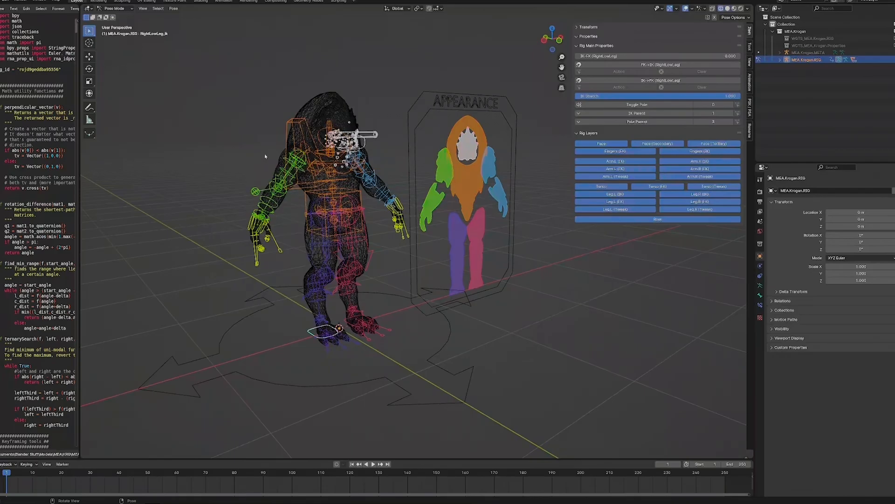
key("z")
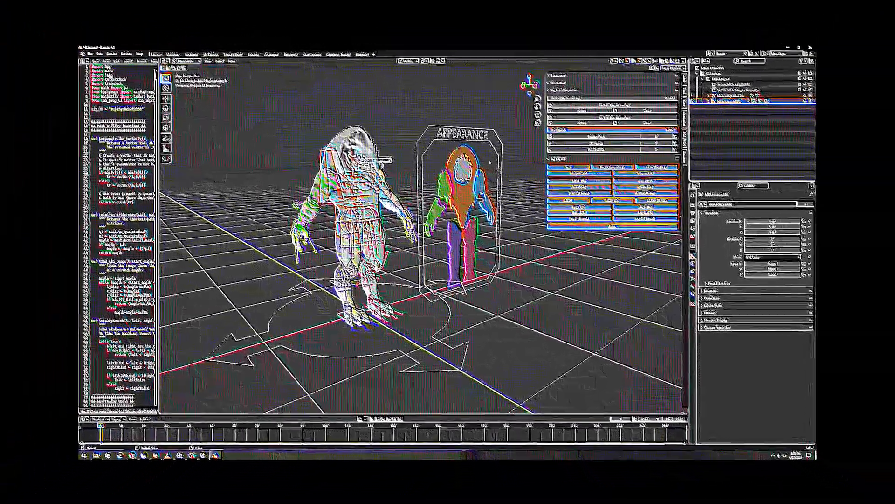